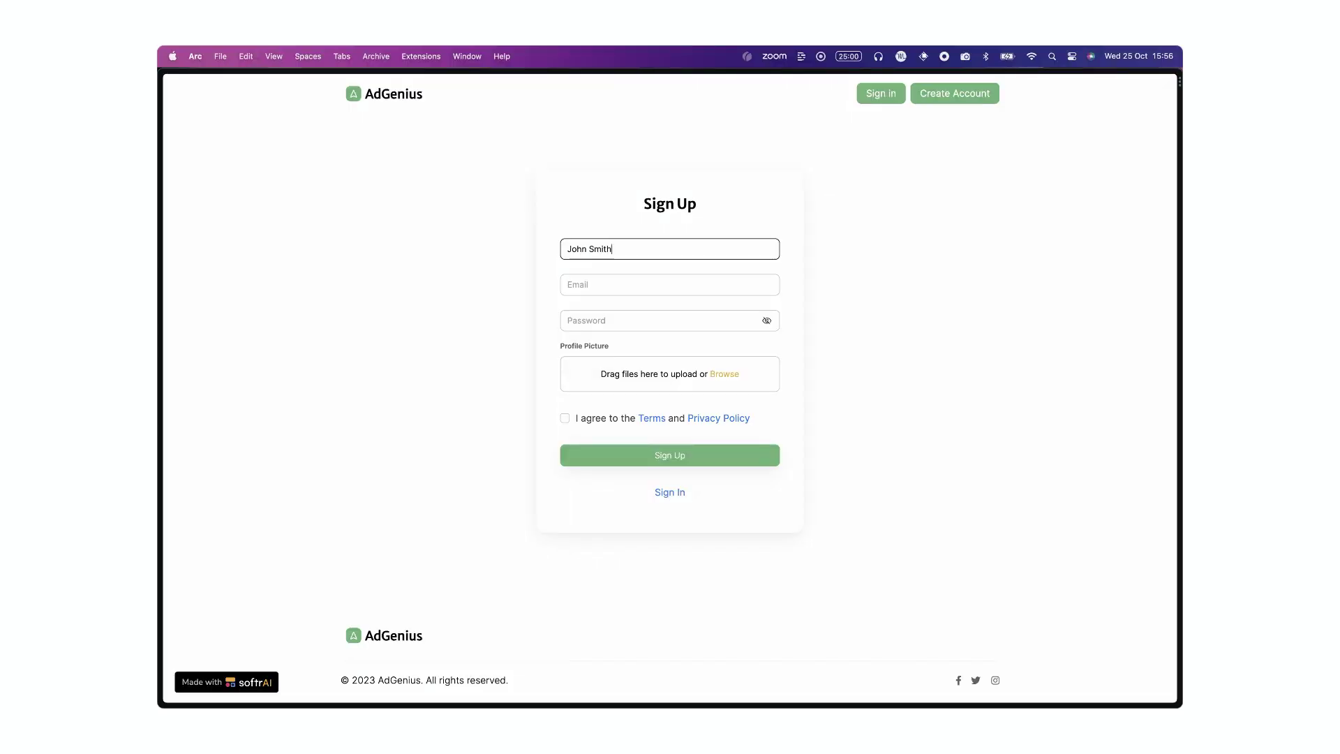
# Enter the test user's name on the Softr sign-up form, then select cell G5 in AdGeniusDB
pyautogui.write('john')
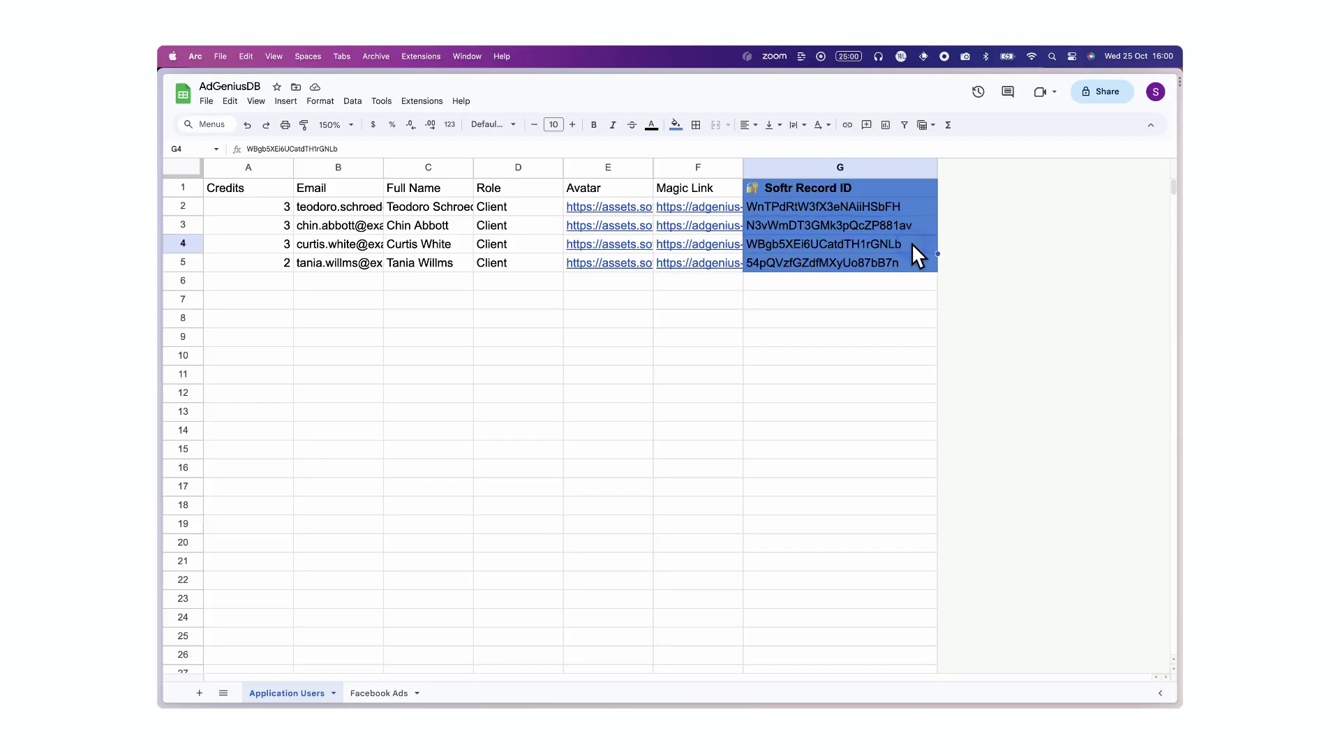
pyautogui.click(903, 264)
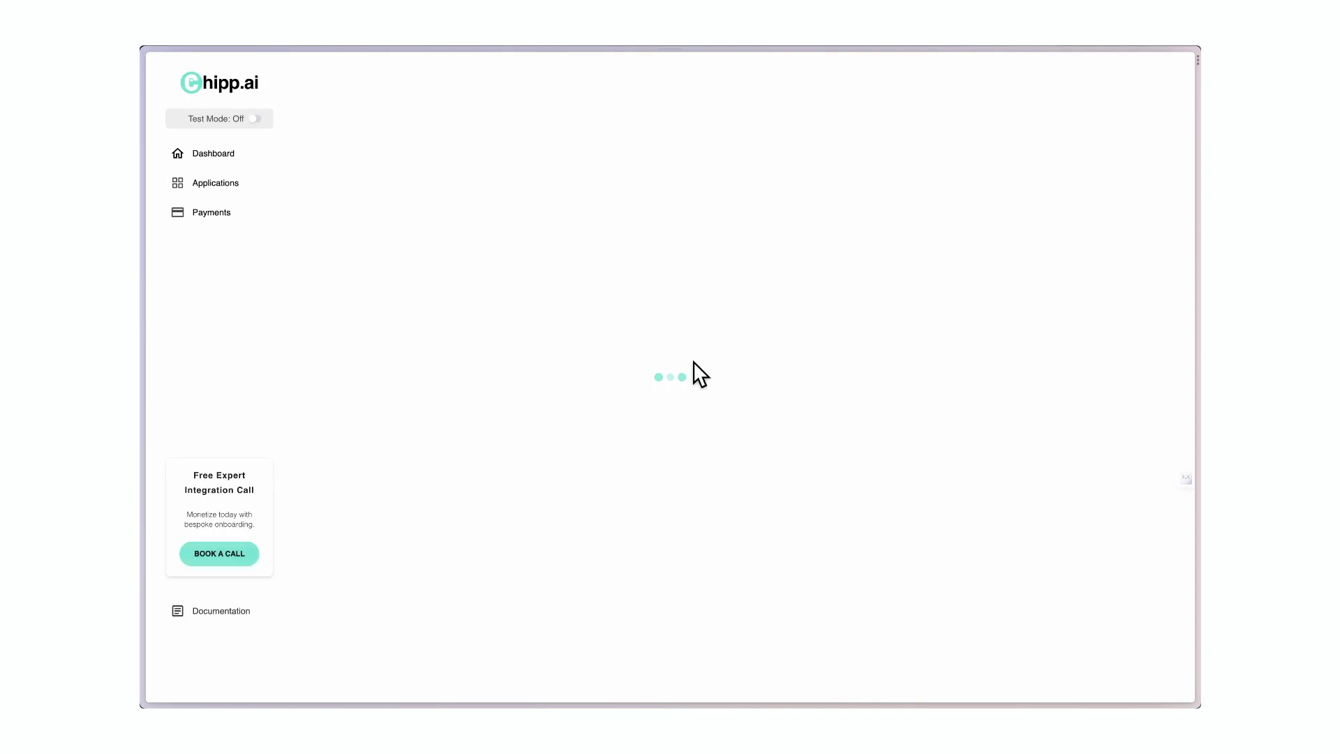
# Create a new Chipp.ai application named AdsGenius
pyautogui.click(208, 193)
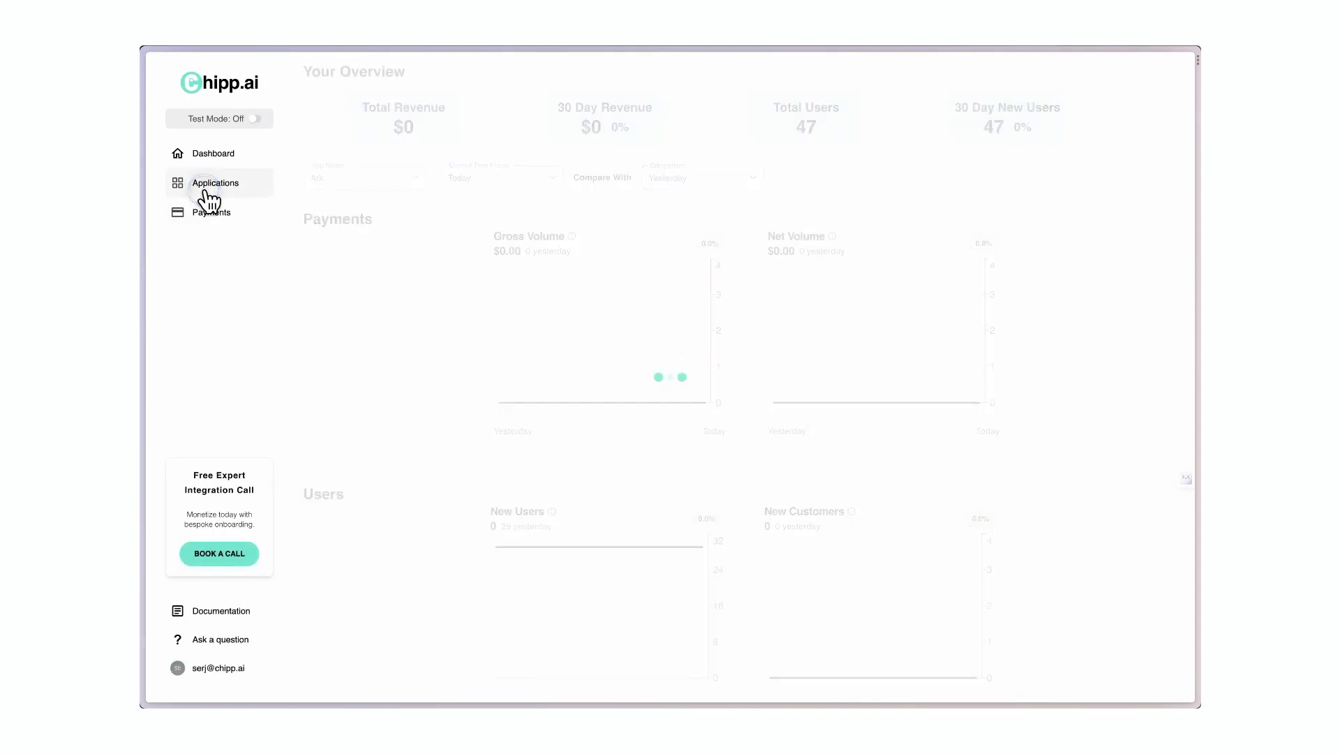
pyautogui.click(1039, 93)
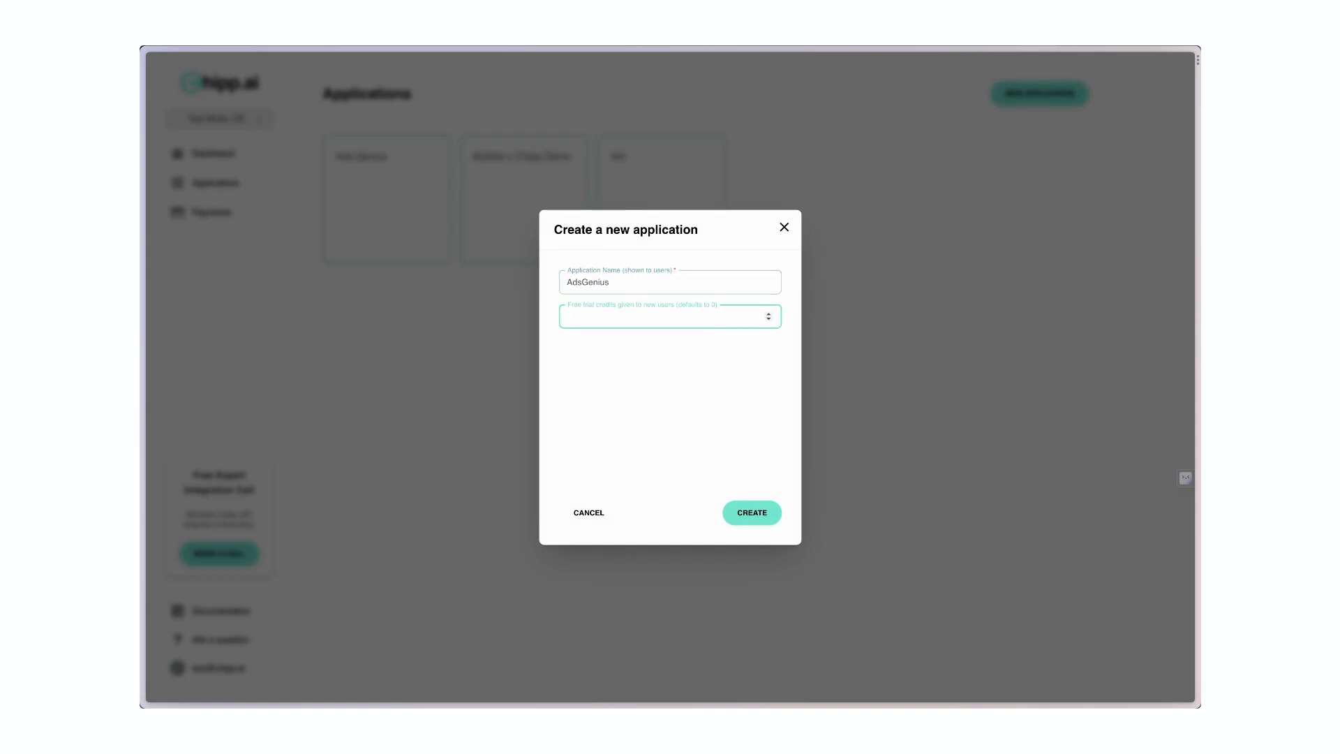
pyautogui.click(741, 512)
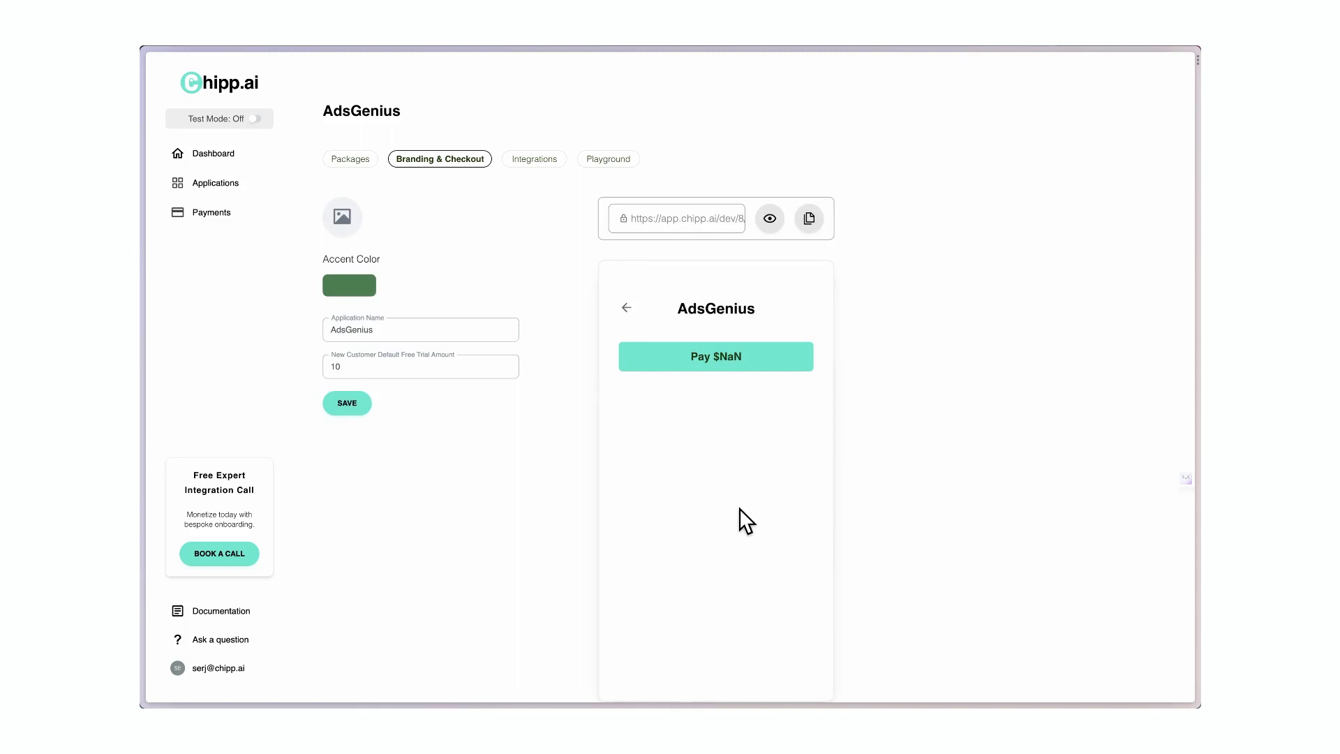
# Upload Pikachu Pixel Art.gif as the logo and eyedrop its yellow as the accent colour
pyautogui.click(342, 217)
pyautogui.click(565, 318)
pyautogui.click(885, 497)
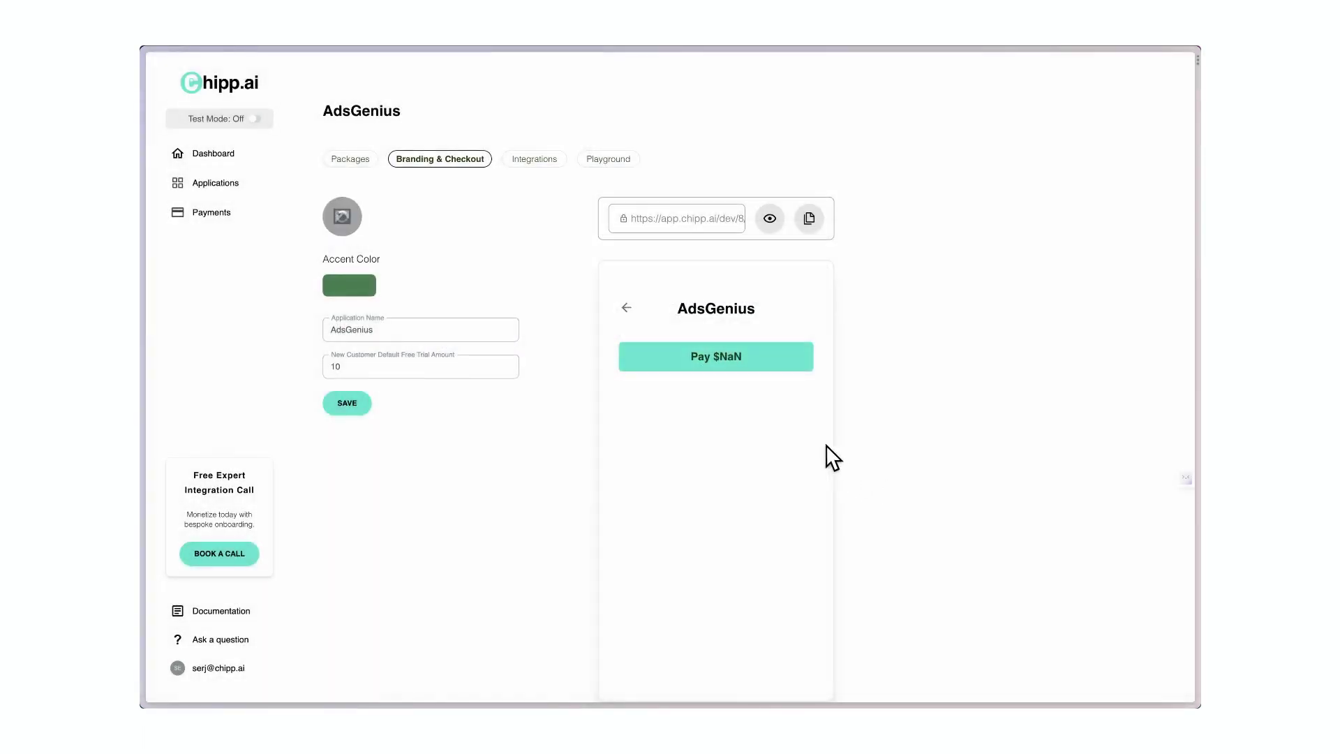
pyautogui.click(349, 285)
pyautogui.click(332, 399)
pyautogui.click(340, 227)
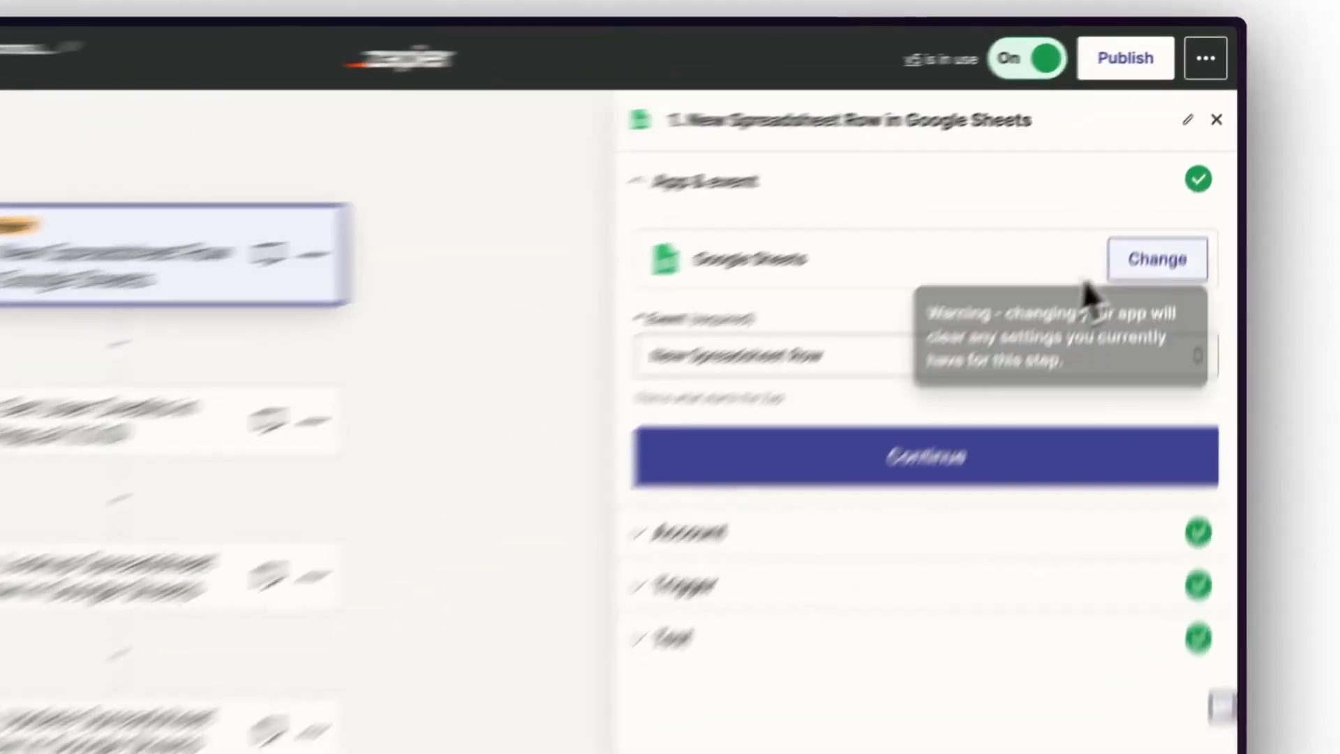
# Search trigger apps for 'aitable', confirm the Chipp.ai step, and copy the AdsGenius live API key
pyautogui.click(1173, 182)
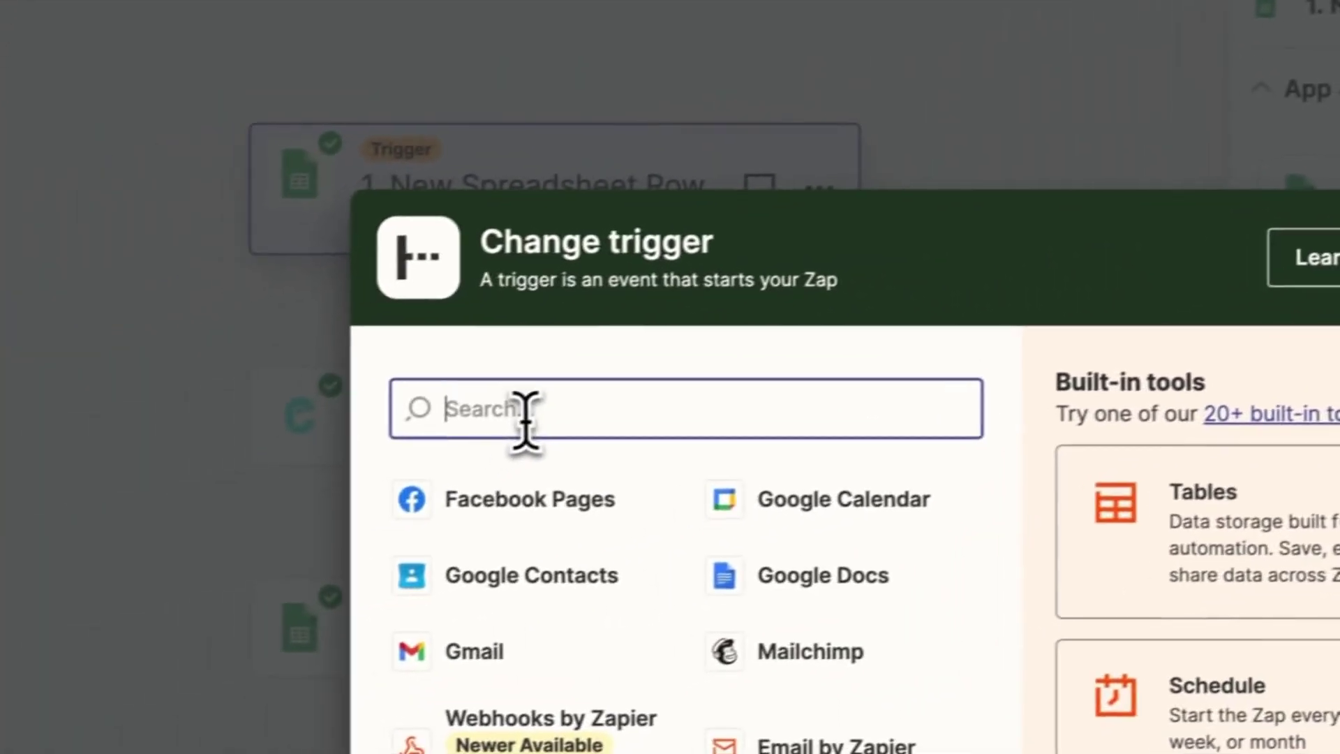
pyautogui.write('aitable')
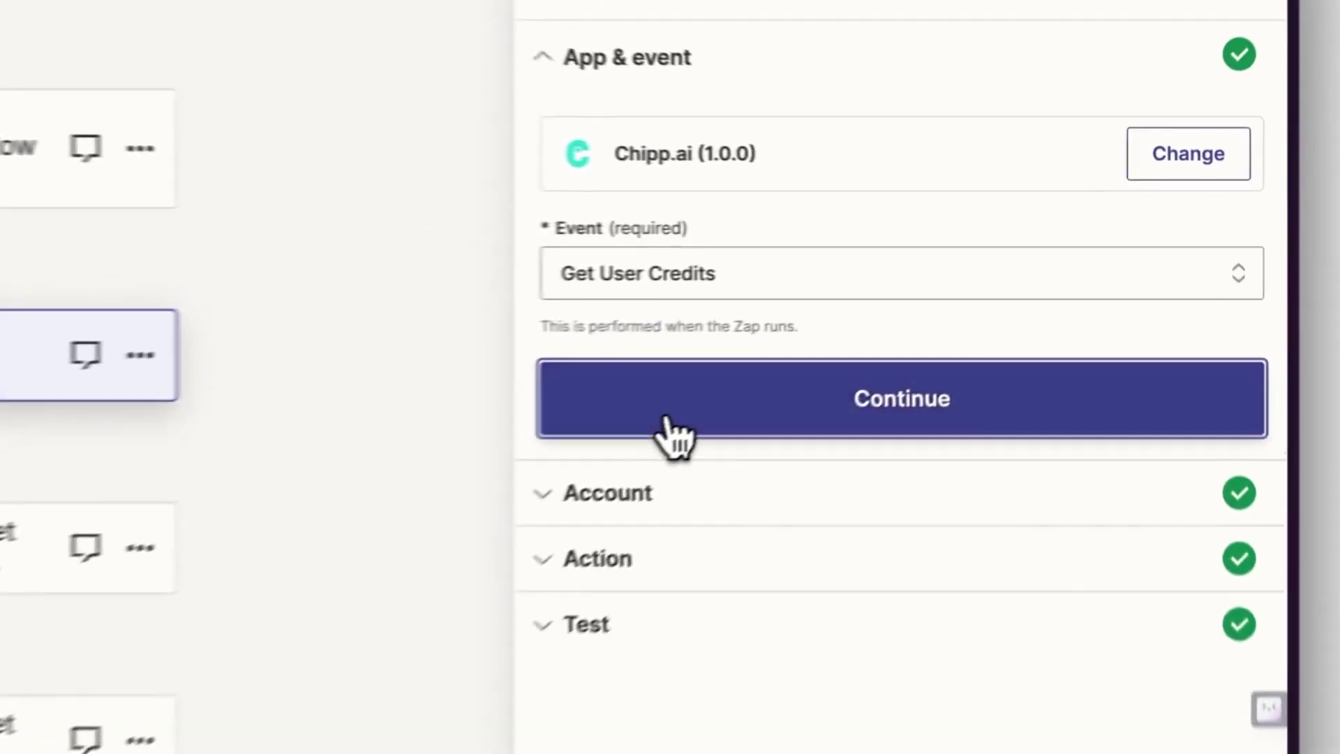
pyautogui.click(664, 434)
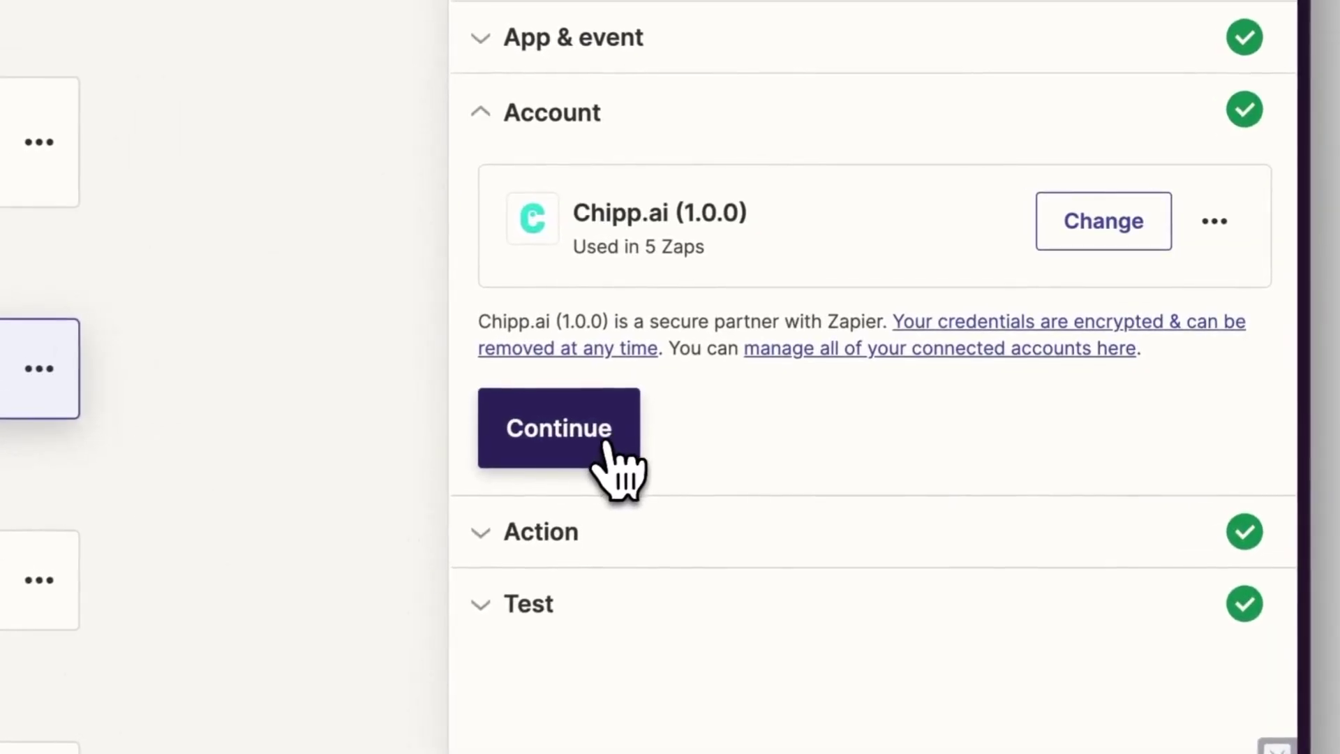
pyautogui.click(604, 453)
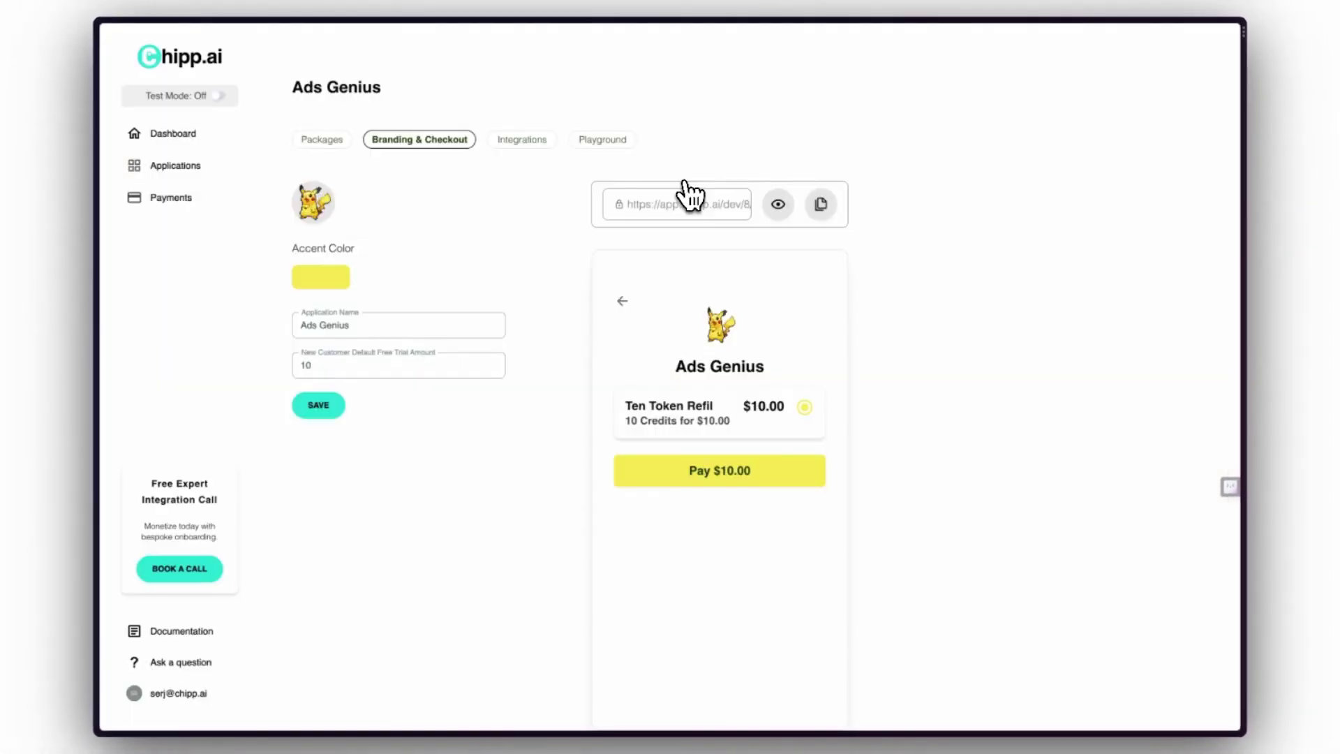
pyautogui.click(523, 143)
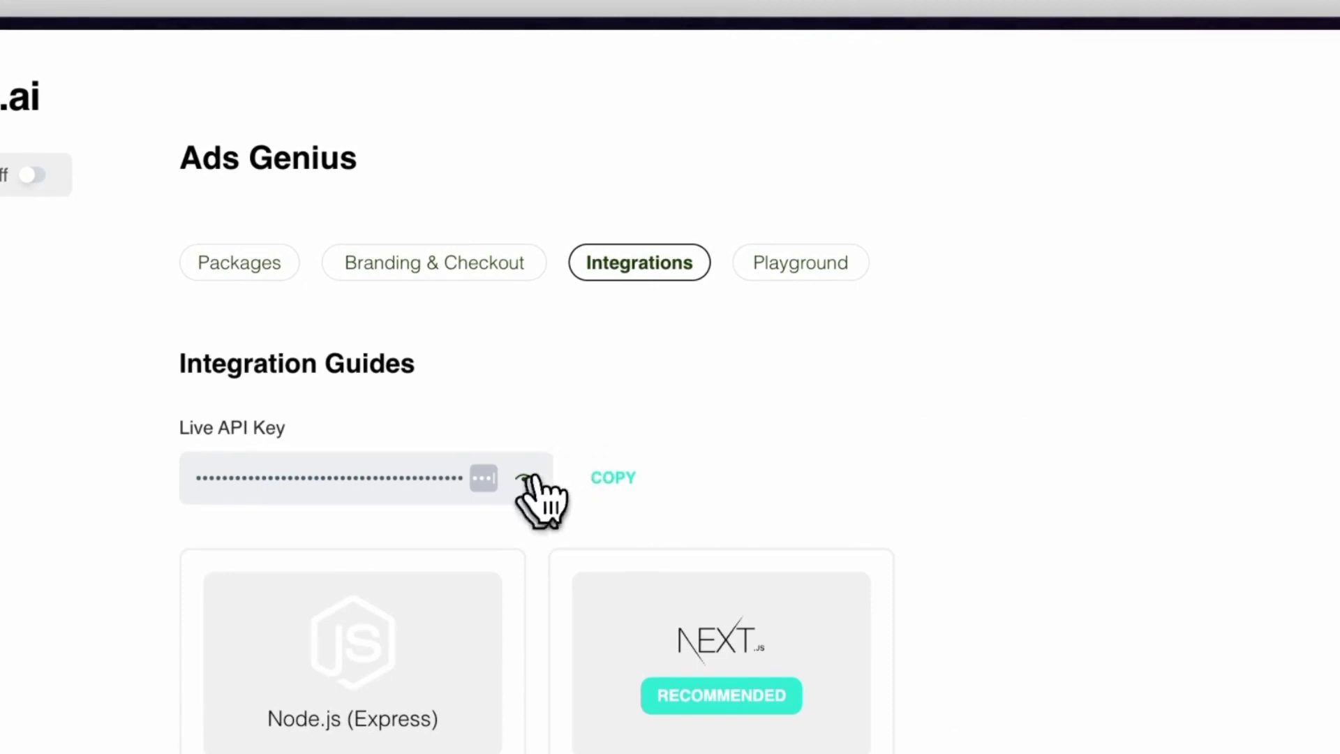
pyautogui.click(611, 482)
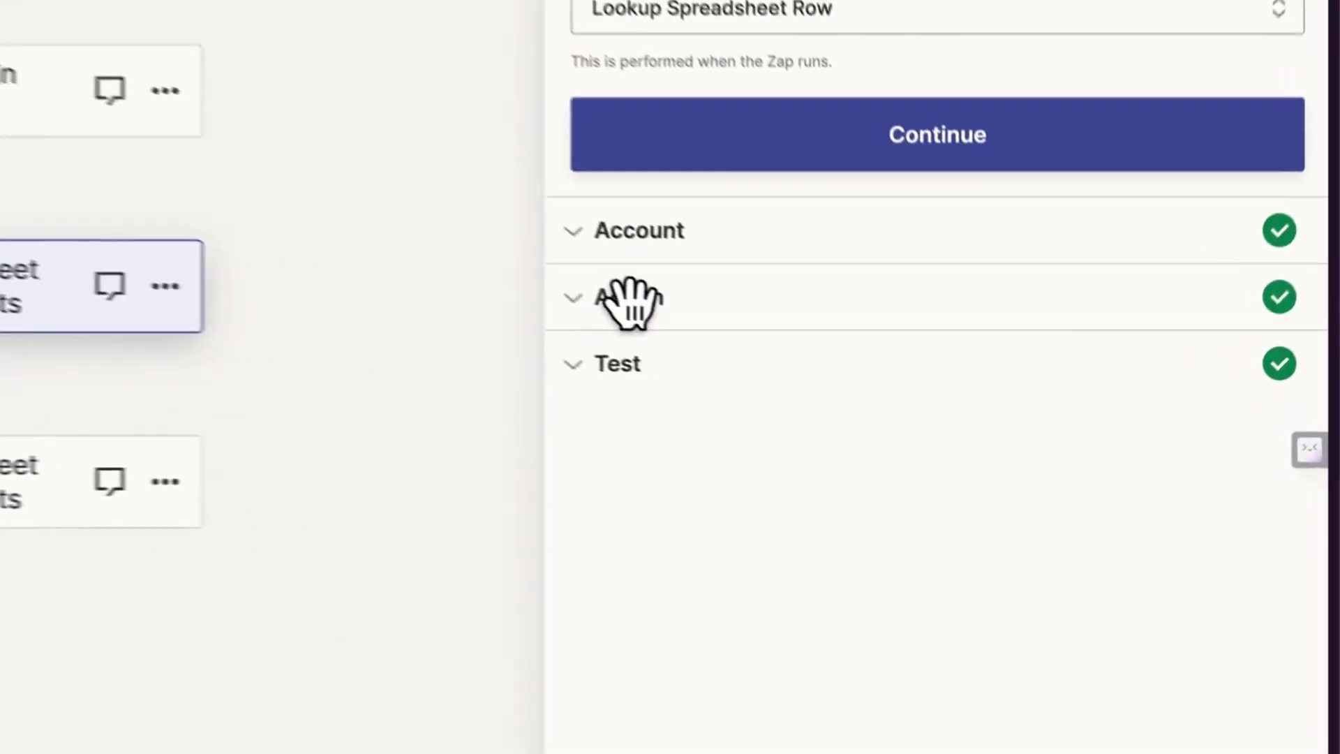
# Check the lookup and update steps' spreadsheet, worksheet and Softr Record ID row settings
pyautogui.click(632, 301)
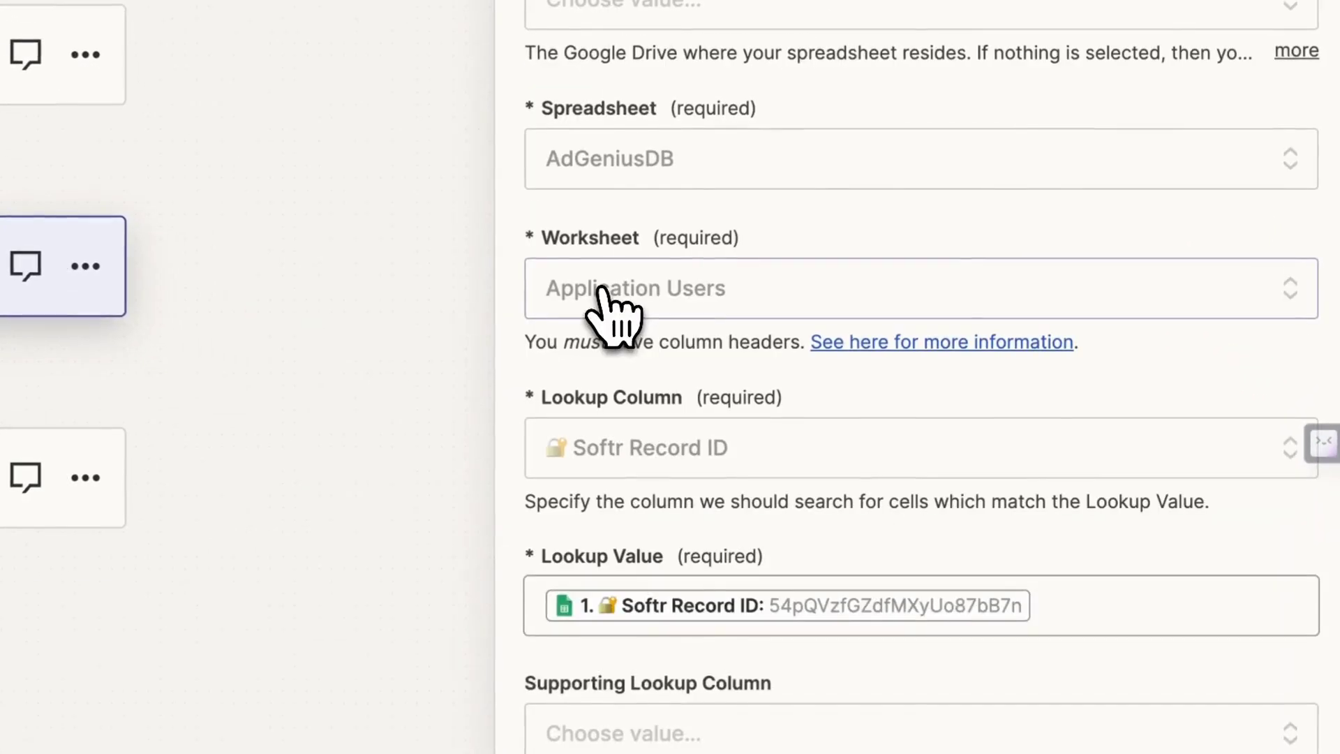
pyautogui.scroll(-2, 612, 469)
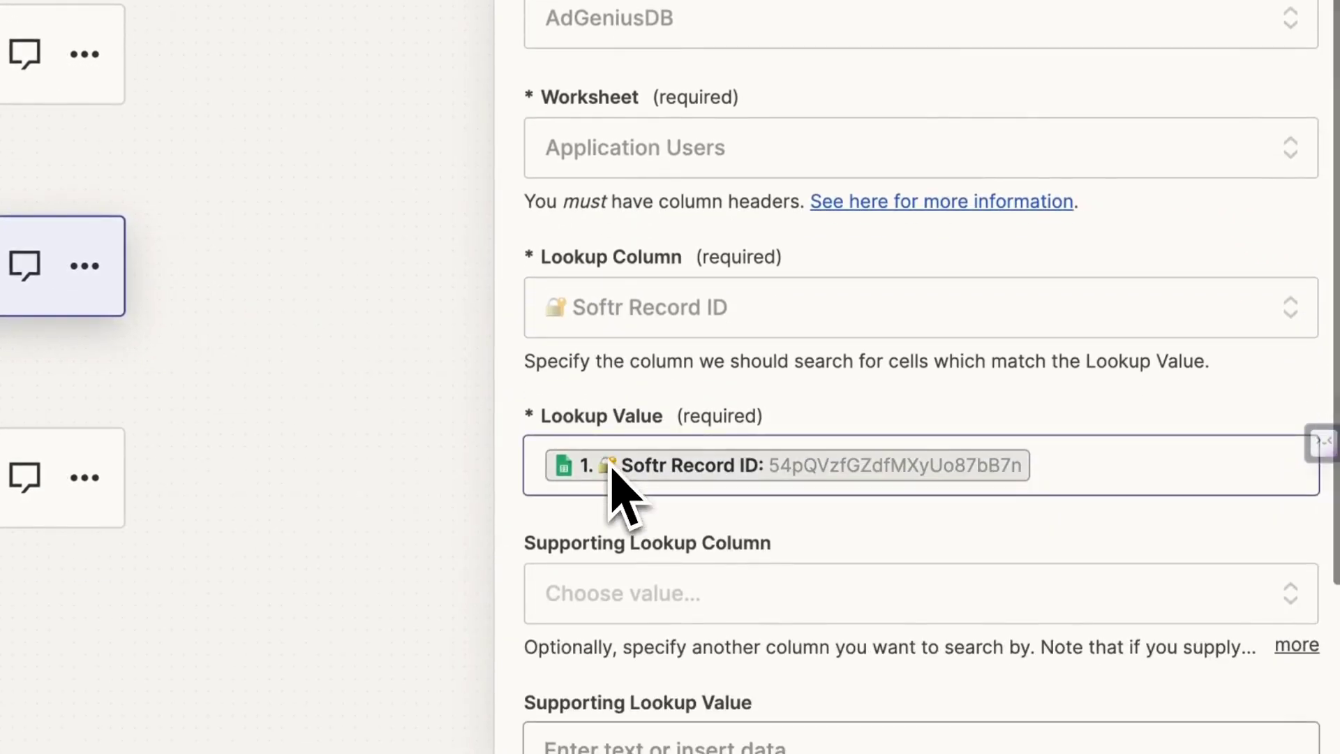
pyautogui.click(430, 469)
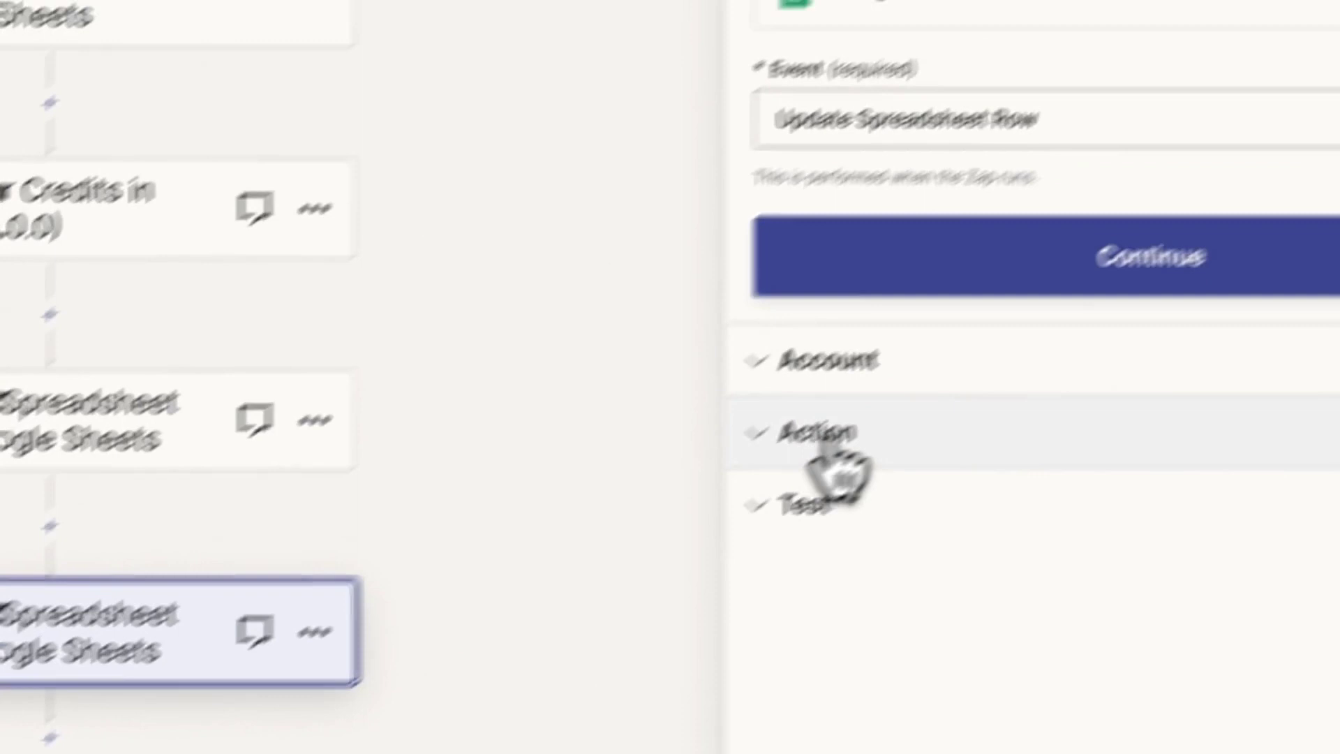
pyautogui.click(1127, 260)
pyautogui.scroll(-5, 790, 580)
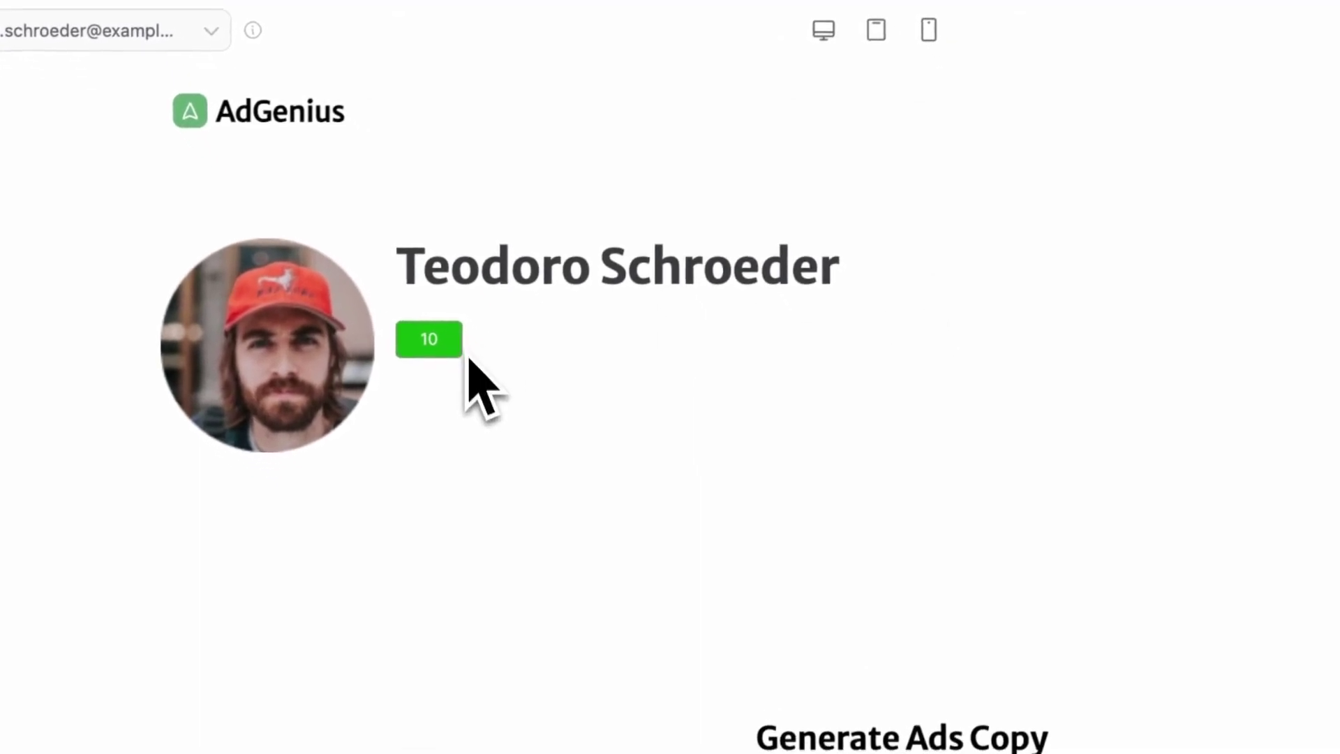
# Browse Softr's block library and expand the List Details templates
pyautogui.click(897, 151)
pyautogui.scroll(-5, 991, 594)
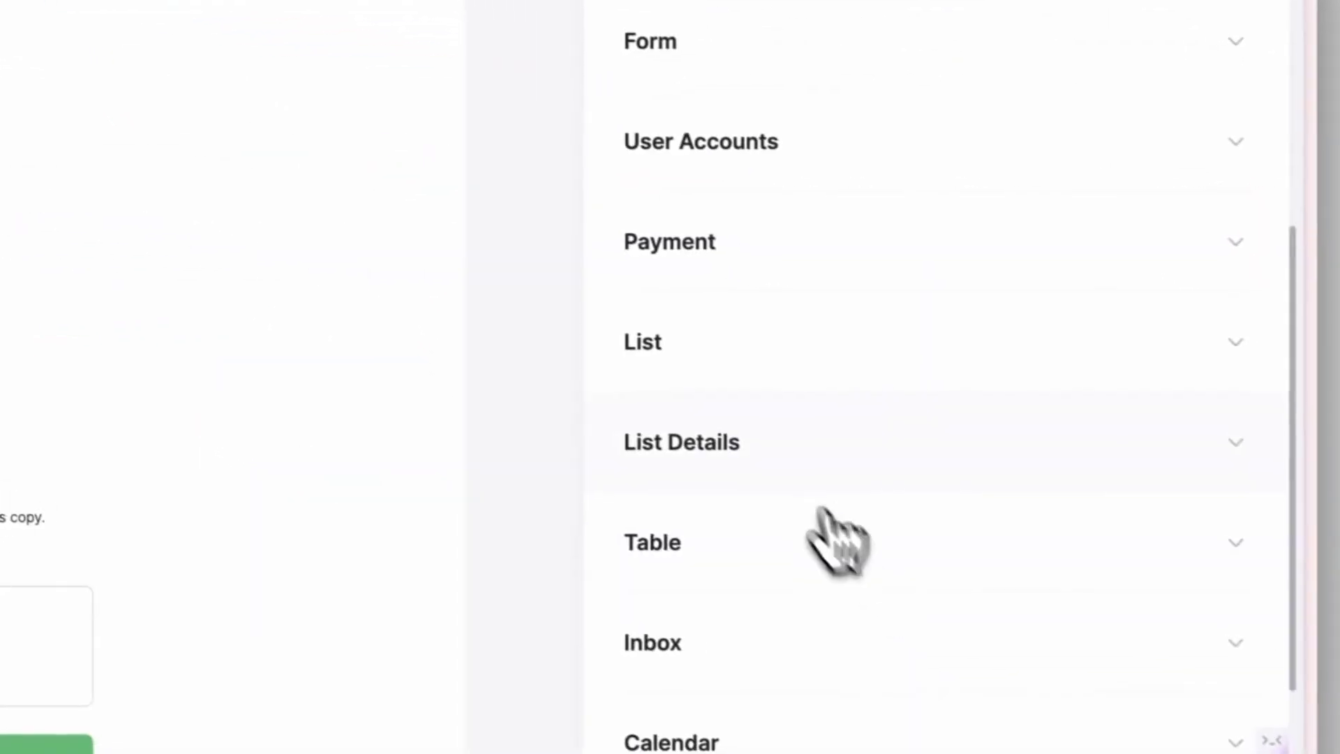
pyautogui.click(749, 439)
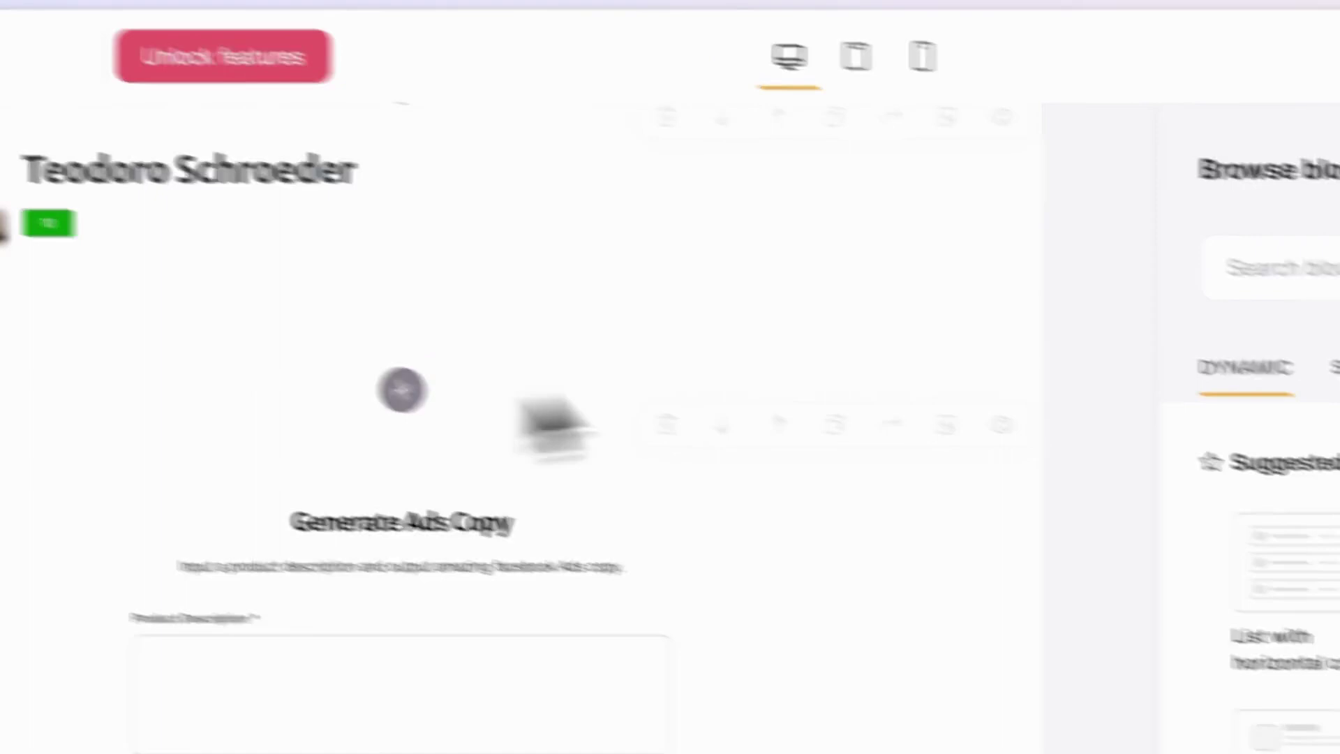
# Search blocks for 'custom', then open the Generate Ads Copy form's settings
pyautogui.click(938, 160)
pyautogui.write('custom')
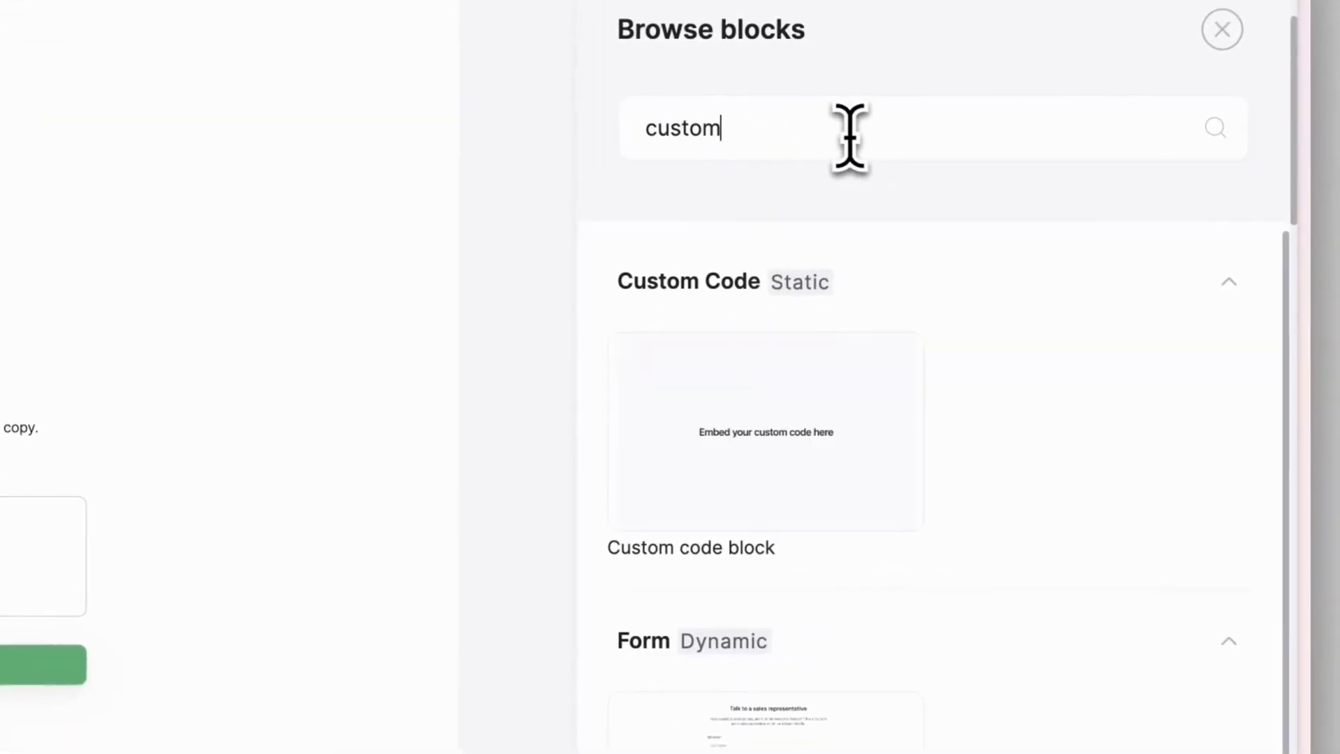
pyautogui.moveTo(764, 750)
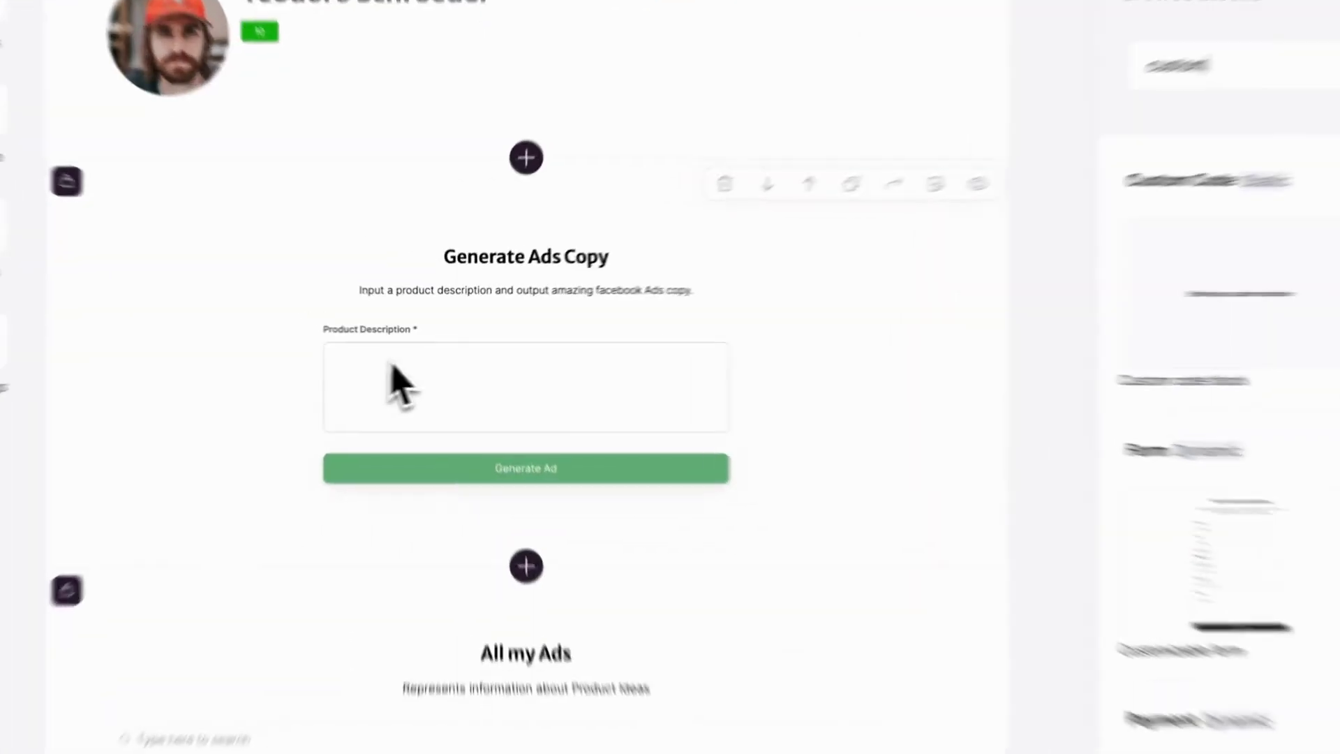
pyautogui.click(412, 379)
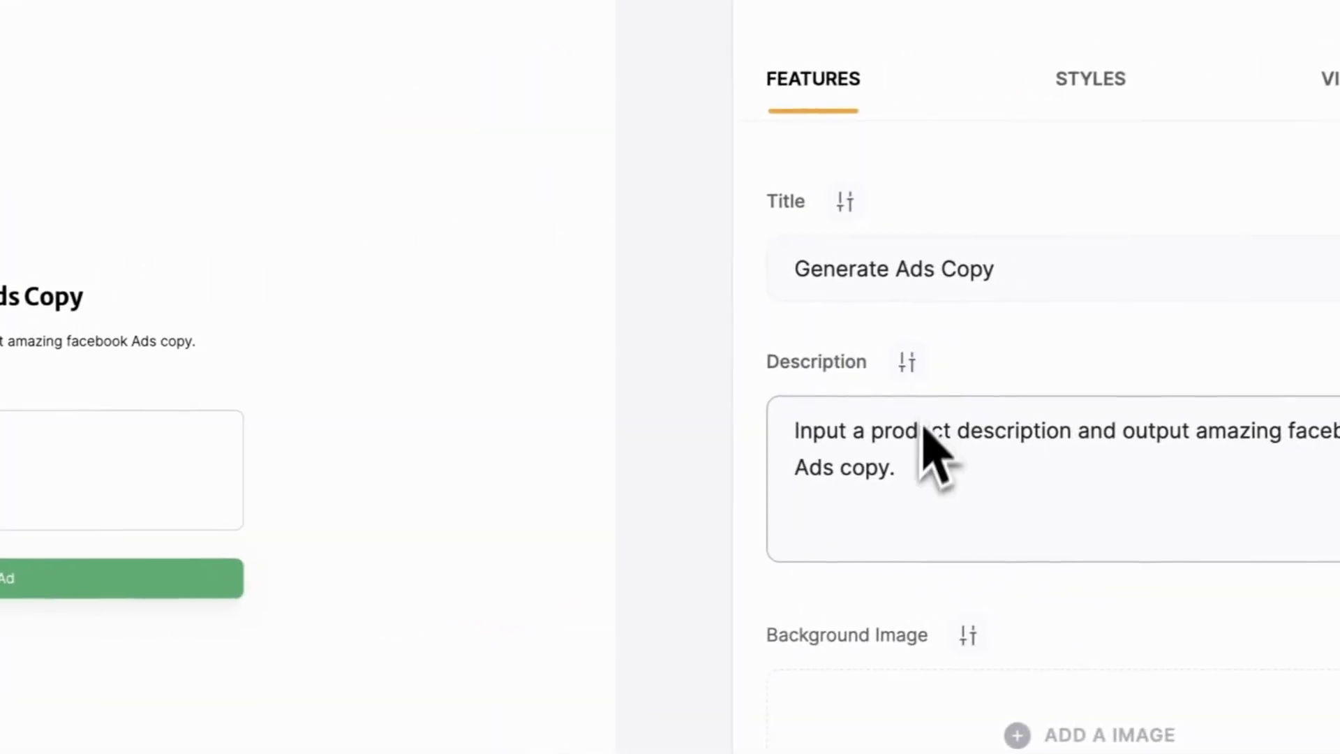
pyautogui.scroll(-5, 907, 475)
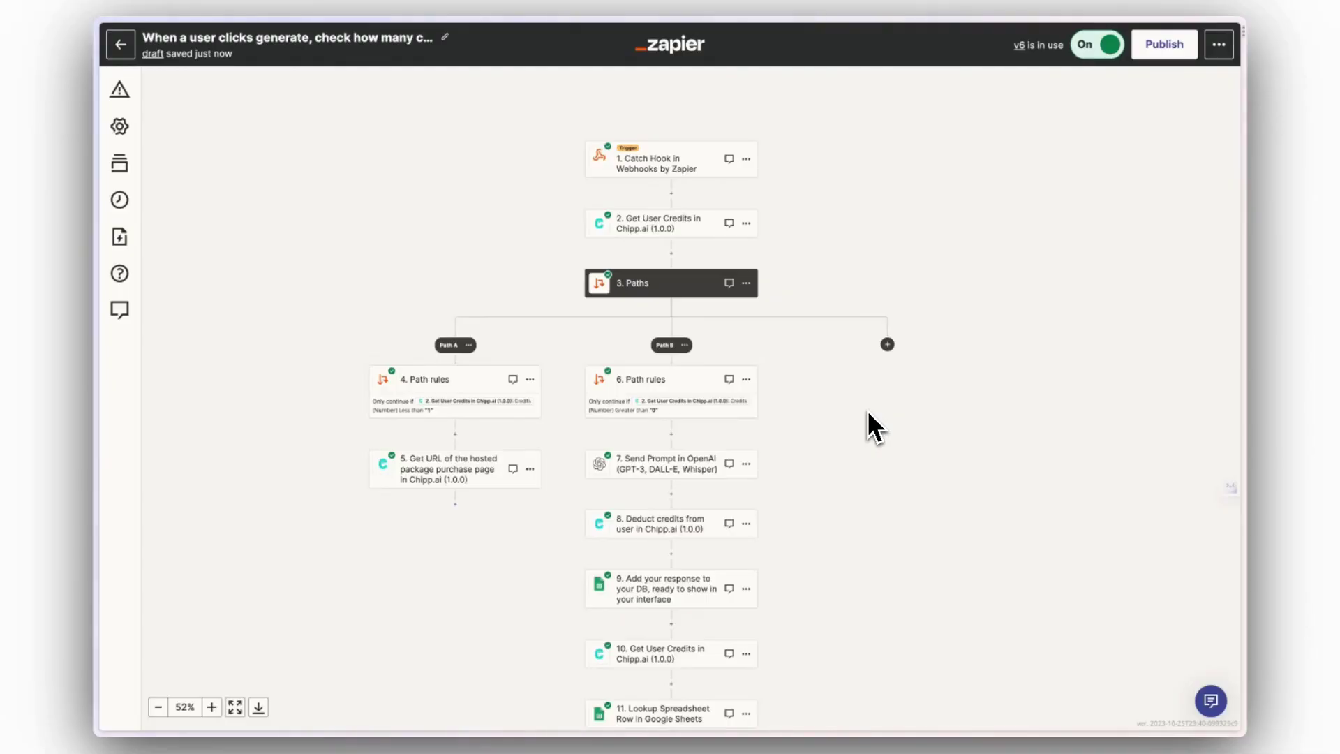
# Show the Catch Hook trigger's webhook URL and received test requests
pyautogui.click(660, 163)
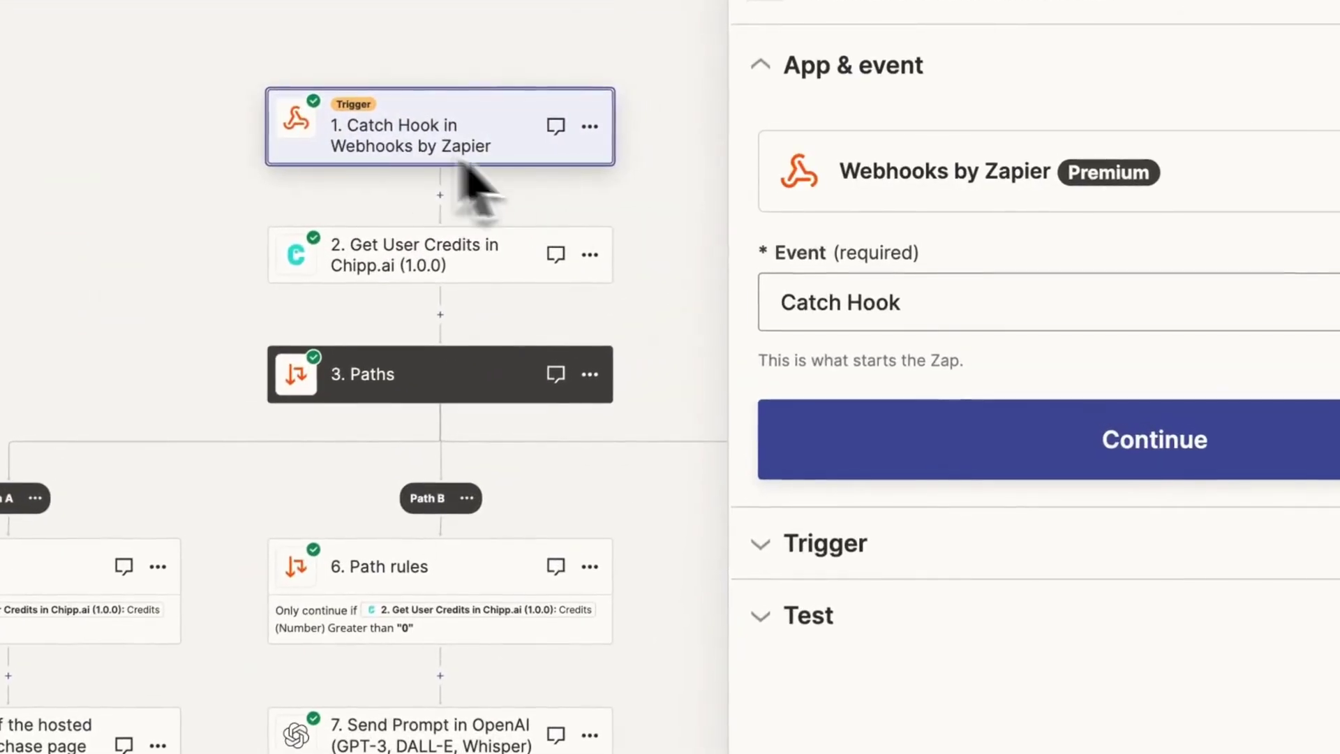
pyautogui.click(900, 461)
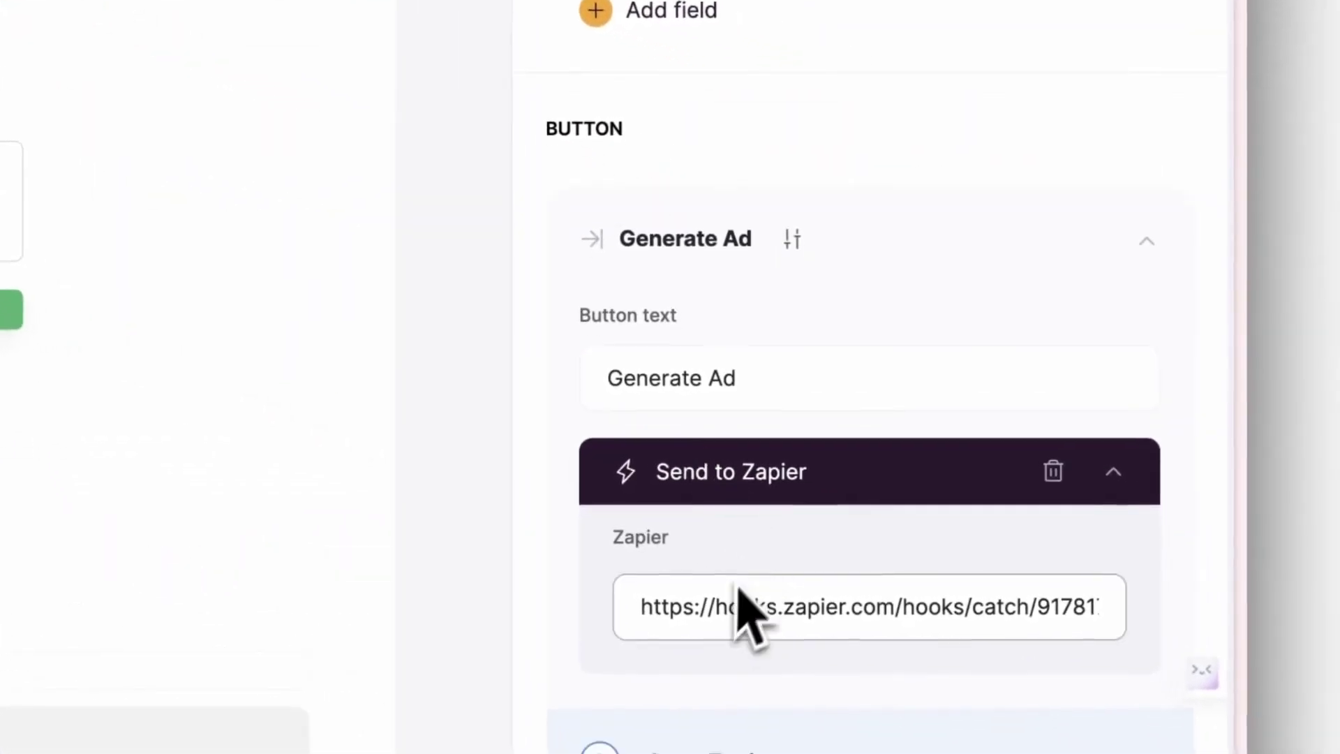
# Review the Generate Ad button's Send to Zapier webhook URL
pyautogui.scroll(-5, 753, 487)
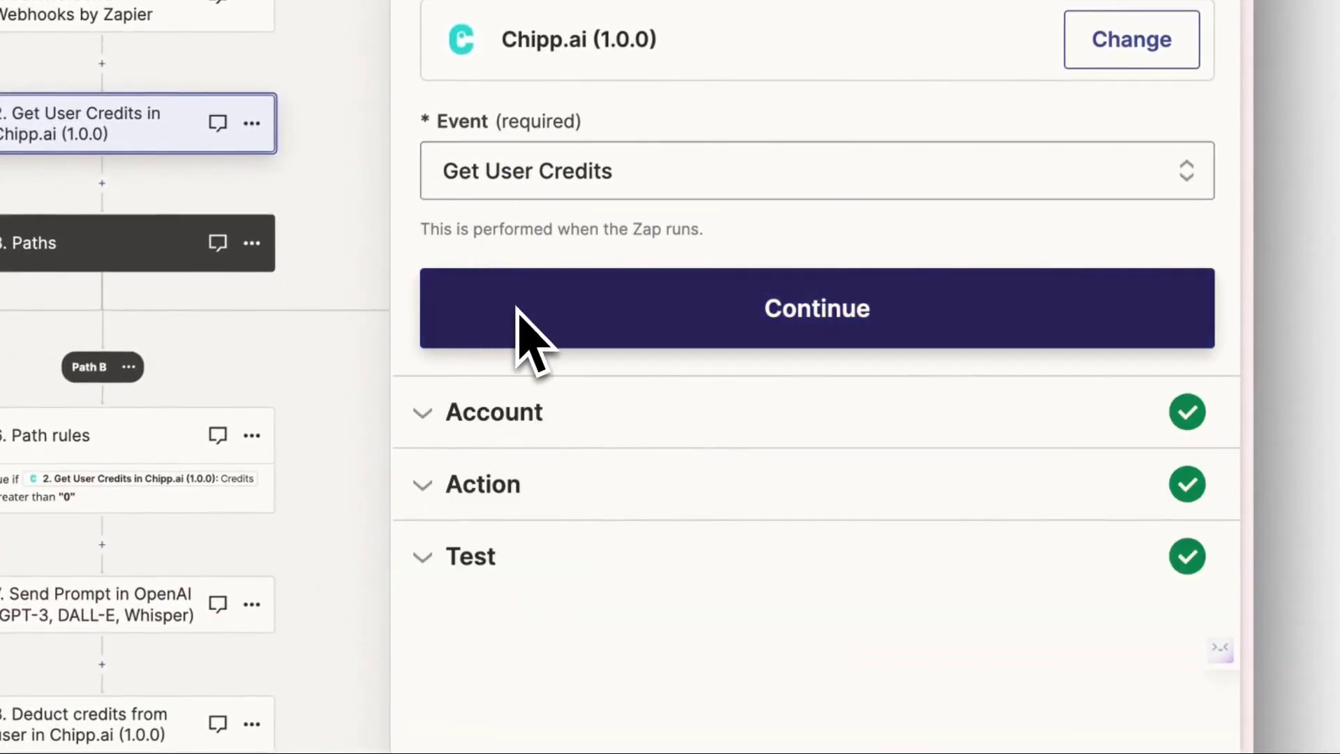
# Inspect the credit lookup action, Path A's rule, and Path B's credits greater than 0 rule
pyautogui.click(523, 484)
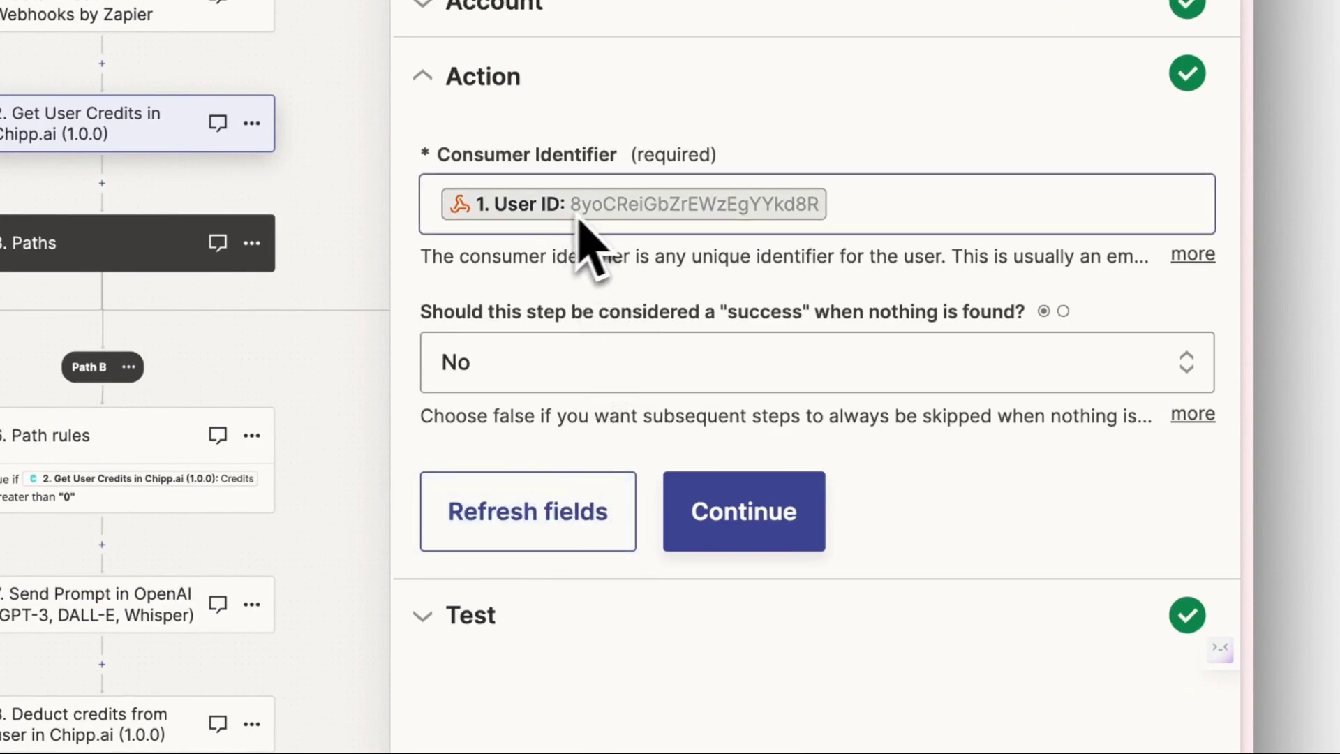
pyautogui.click(403, 395)
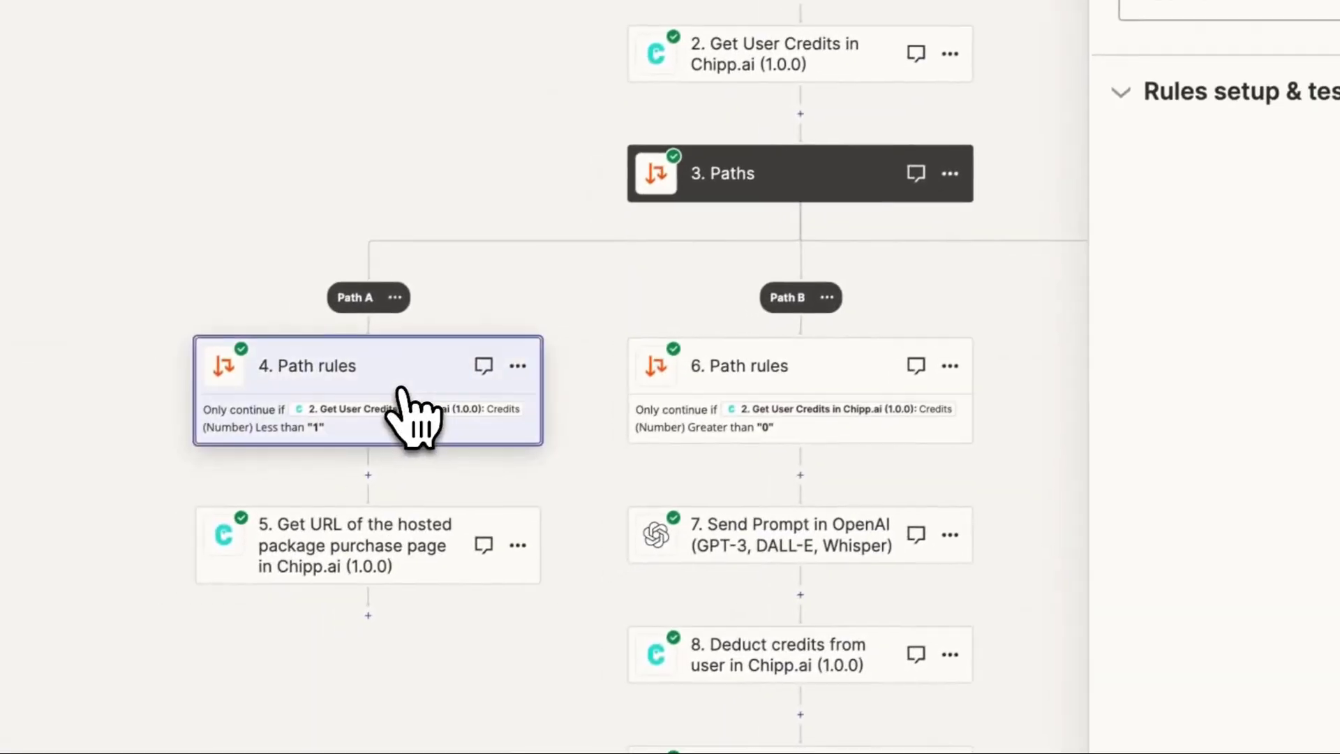
pyautogui.scroll(-3, 1215, 210)
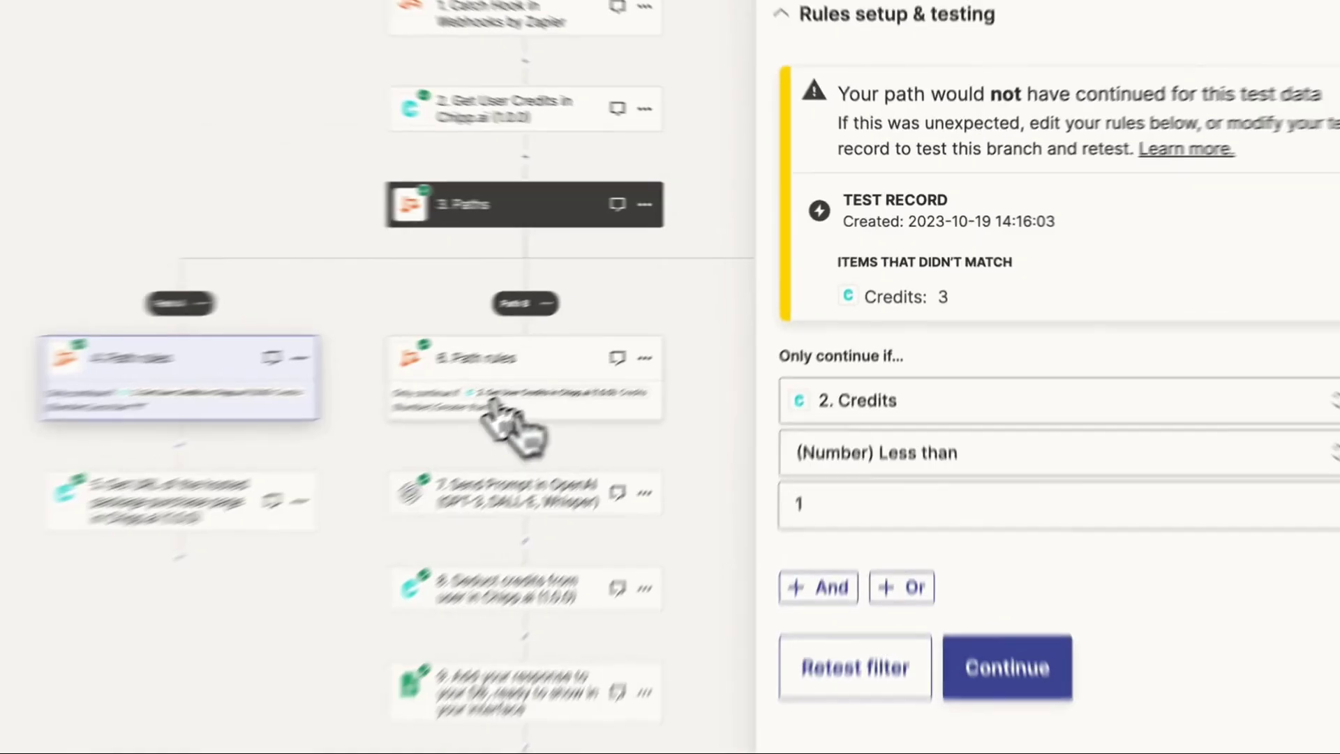
pyautogui.click(741, 315)
pyautogui.click(886, 172)
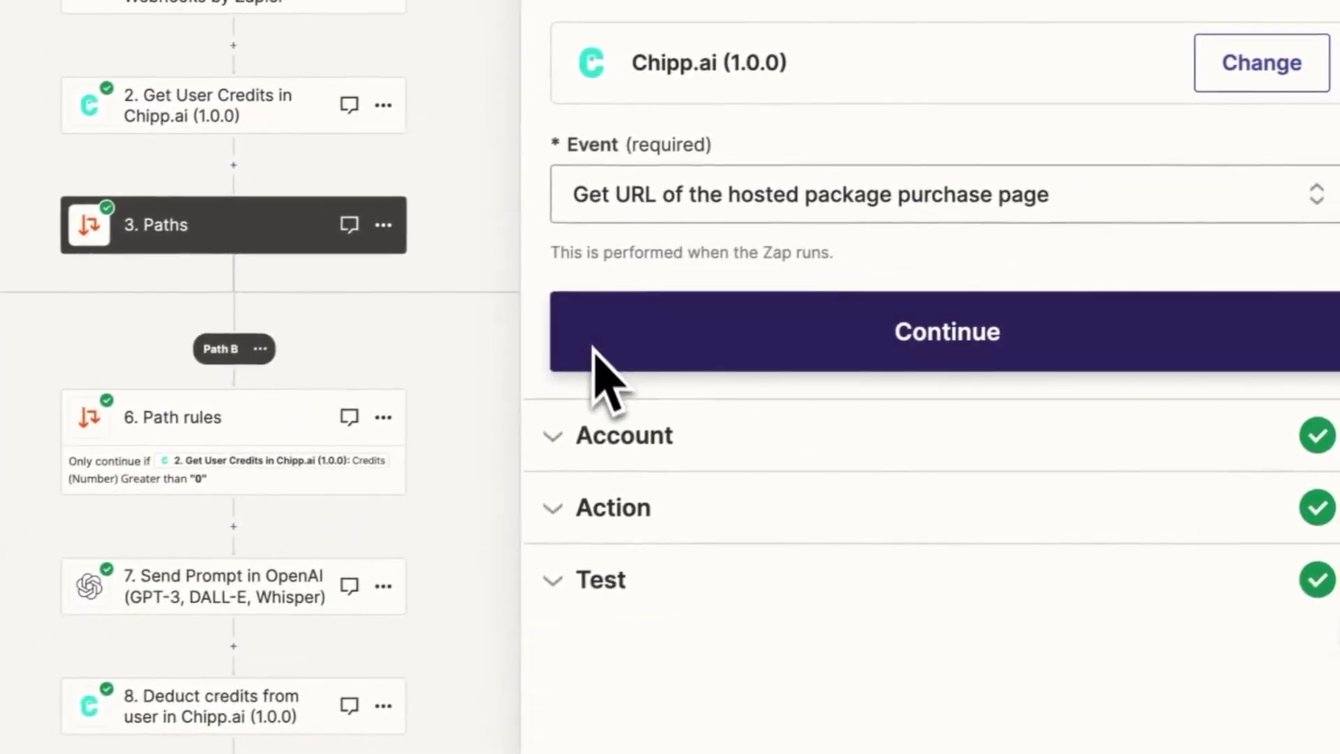
# Expand the purchase-URL step's action fields to review them
pyautogui.click(606, 511)
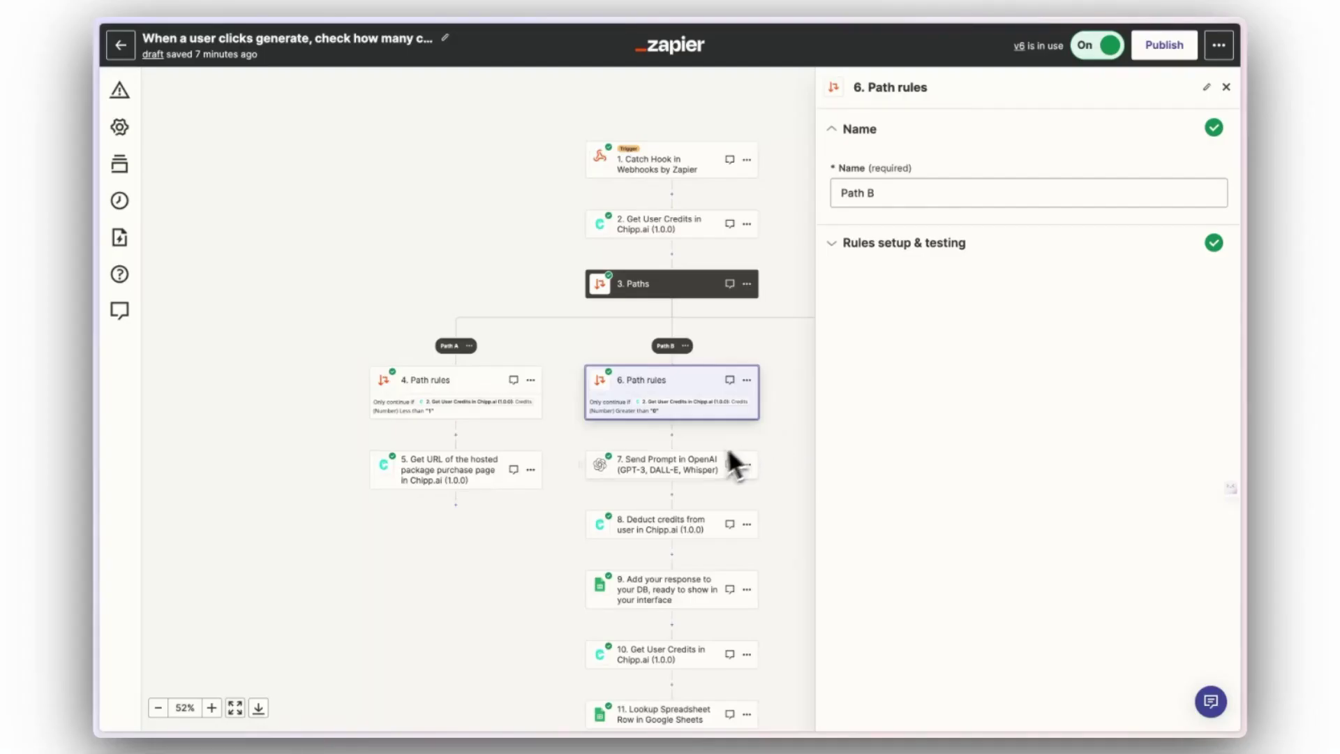
# Inspect the OpenAI Send Prompt step's text-davinci-003 model and ad-copy prompt
pyautogui.click(667, 462)
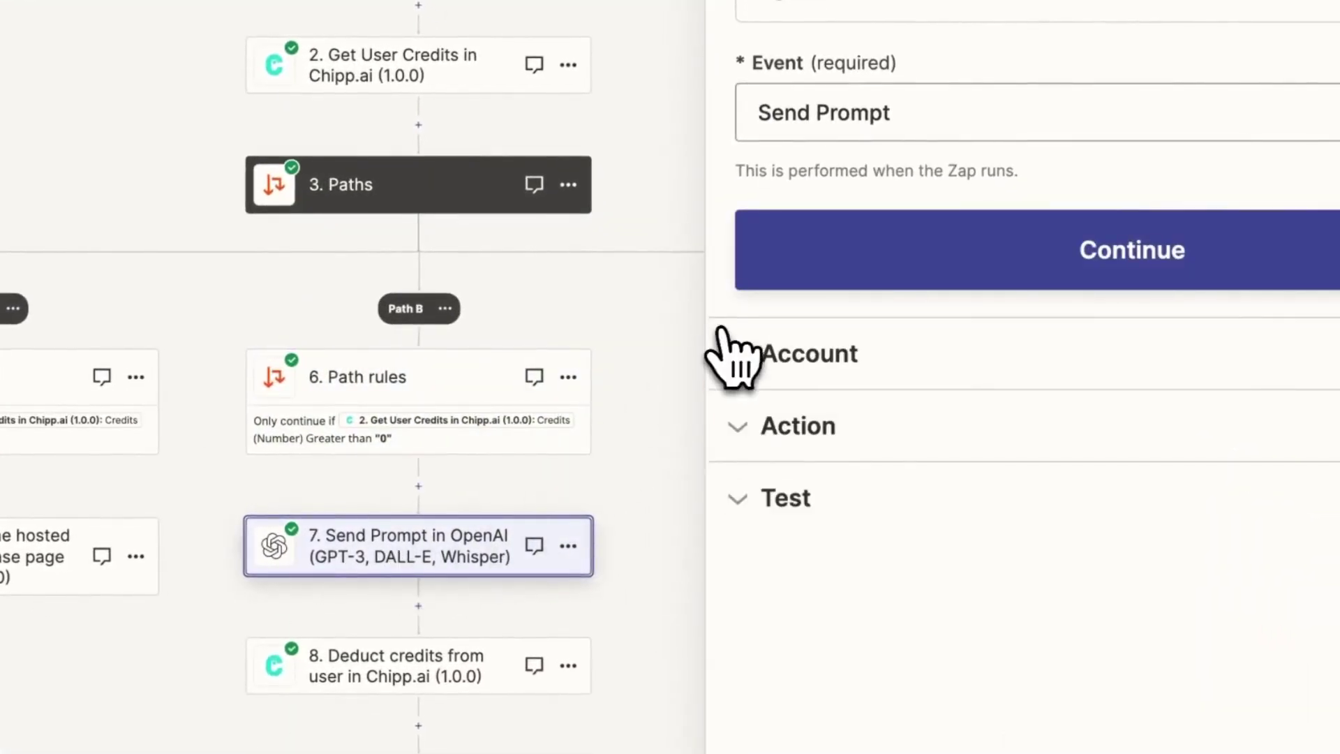
pyautogui.click(811, 435)
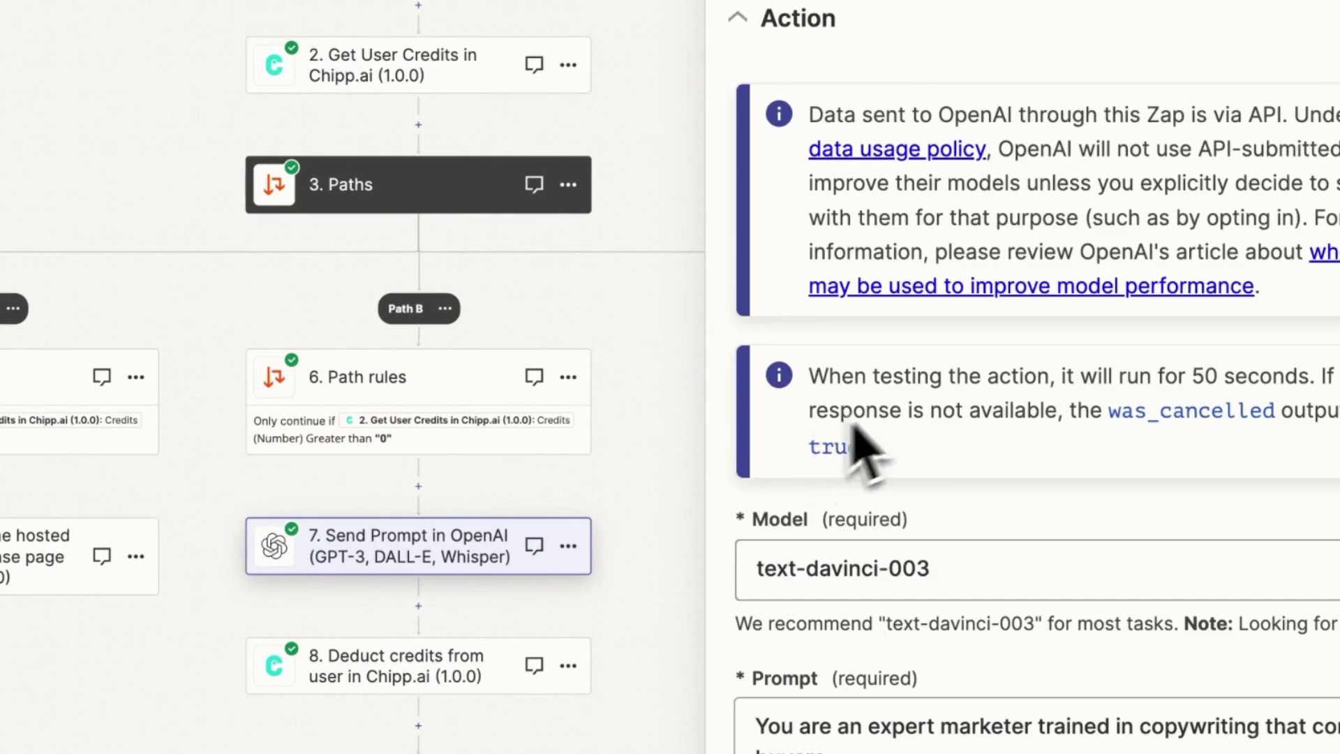
pyautogui.scroll(-5, 866, 450)
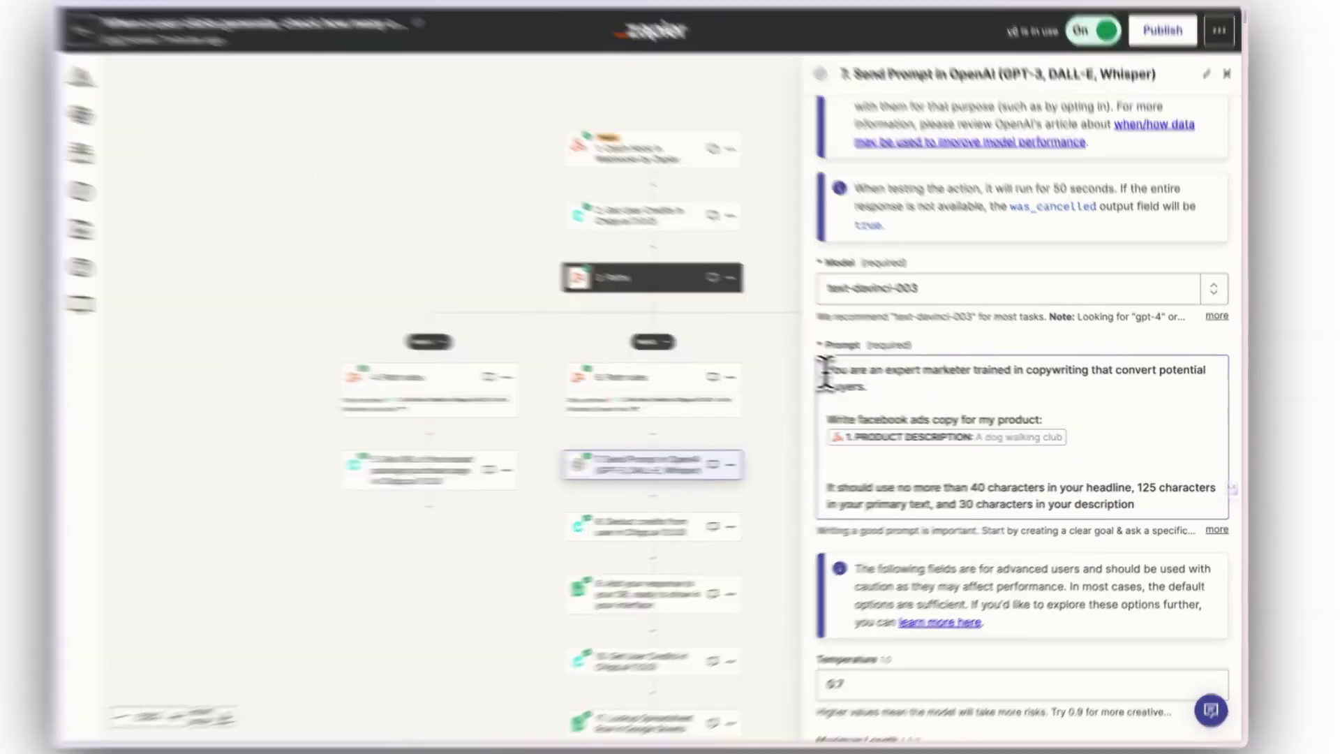
pyautogui.moveTo(841, 374); pyautogui.dragTo(893, 389)
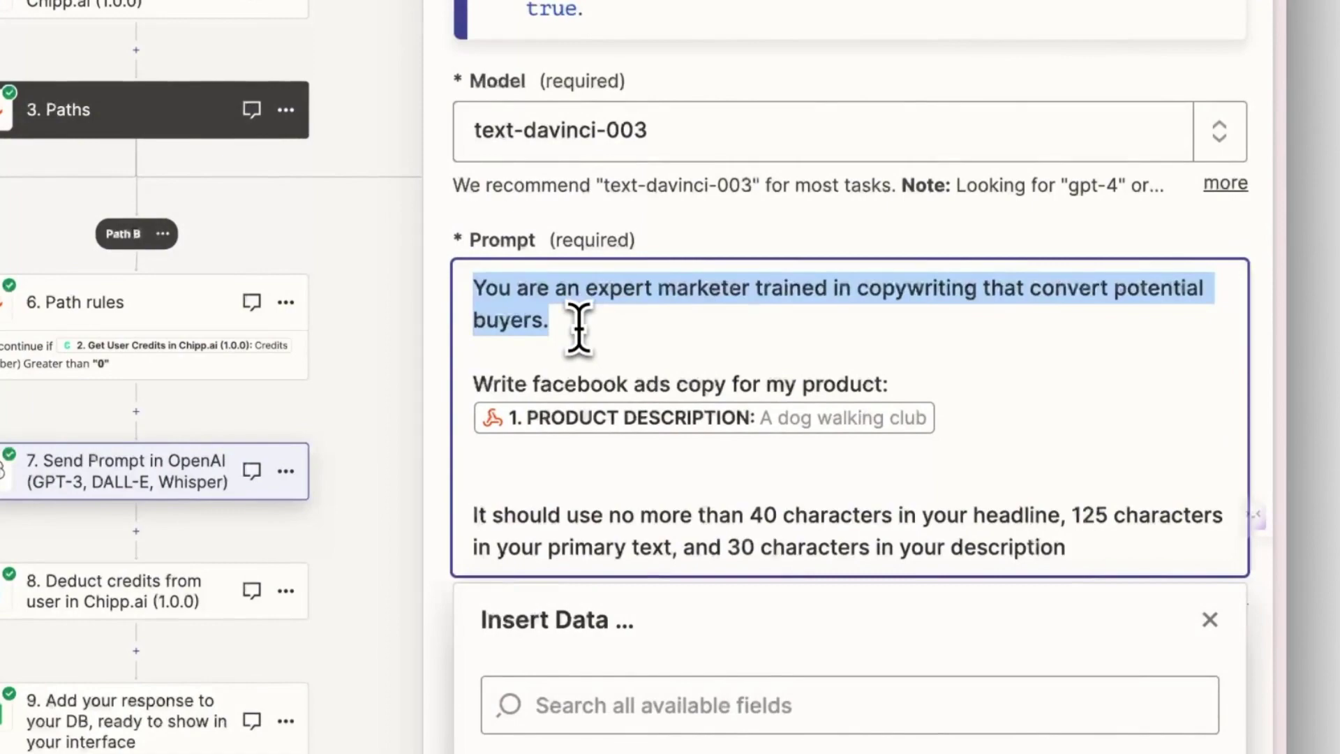
pyautogui.click(582, 322)
pyautogui.scroll(-1, 593, 363)
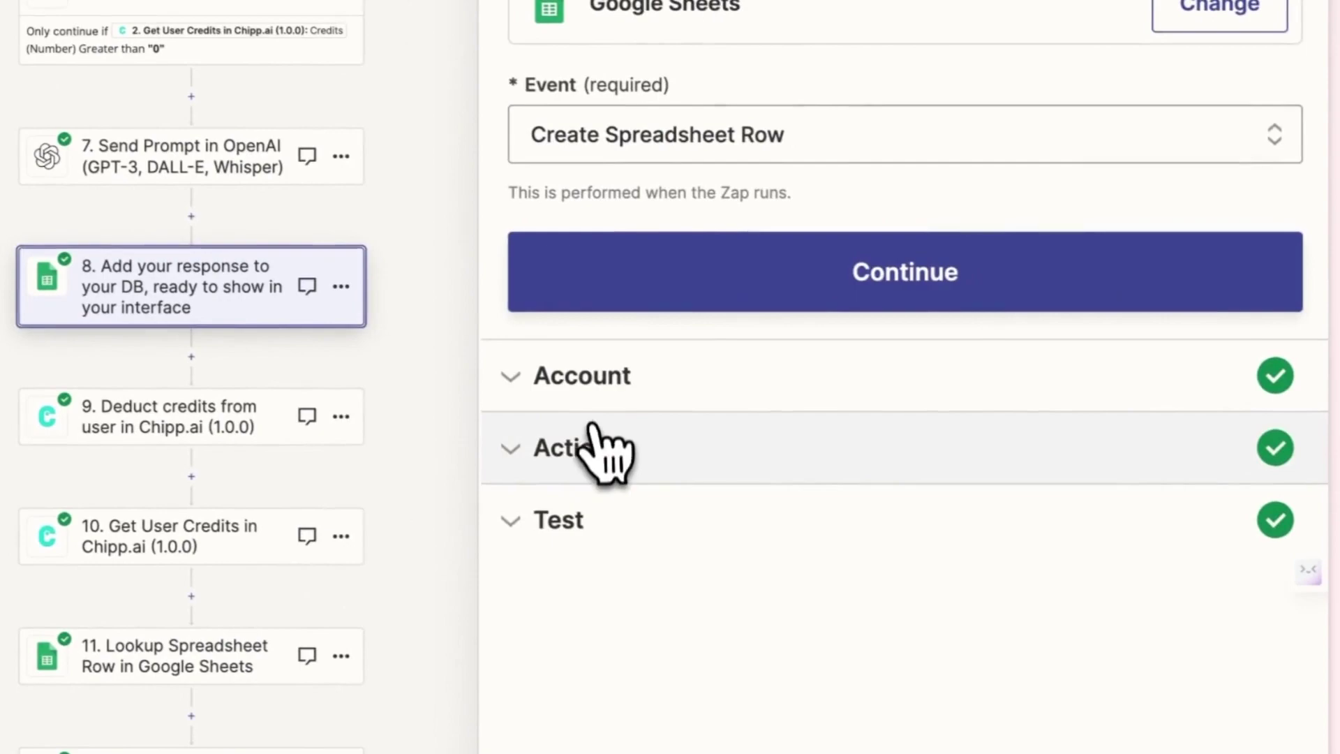
# Review the Create Spreadsheet Row action, then confirm step 9 deducts 1 credit using the user's ID
pyautogui.click(598, 449)
pyautogui.scroll(-3, 674, 461)
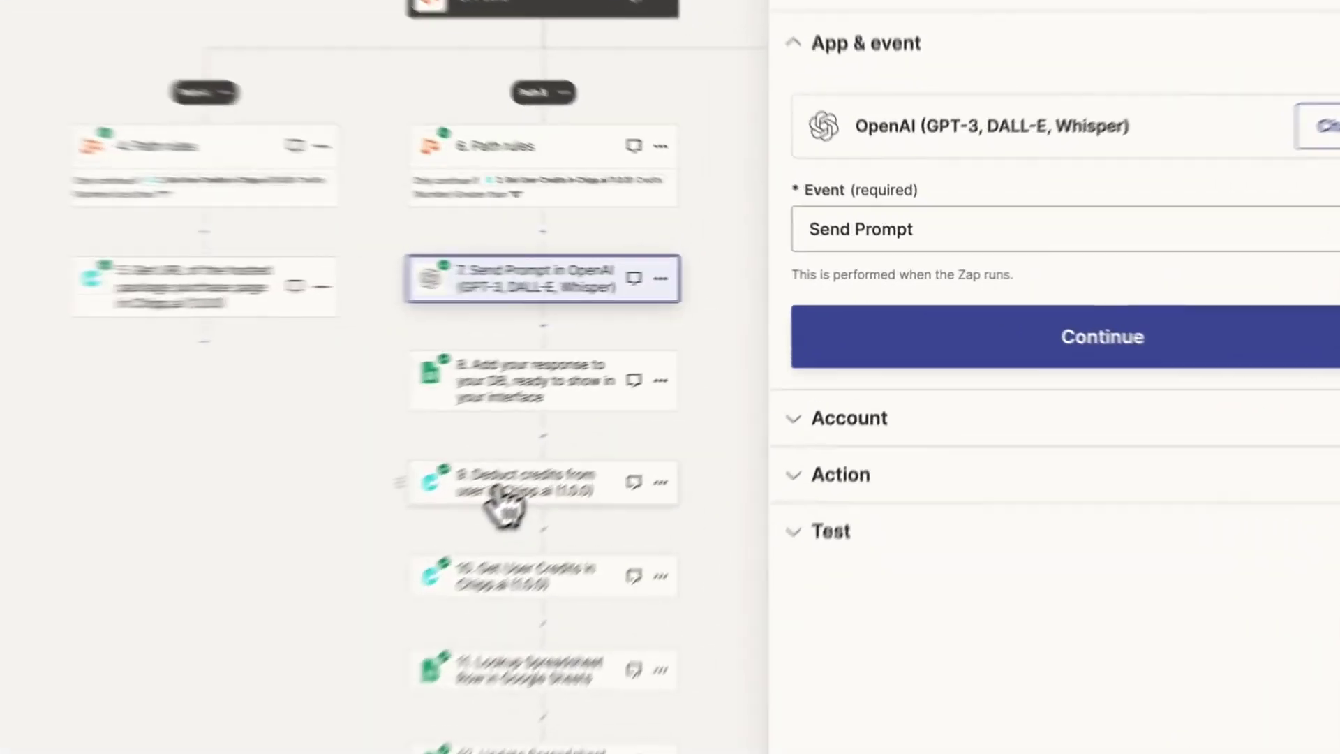
pyautogui.click(632, 419)
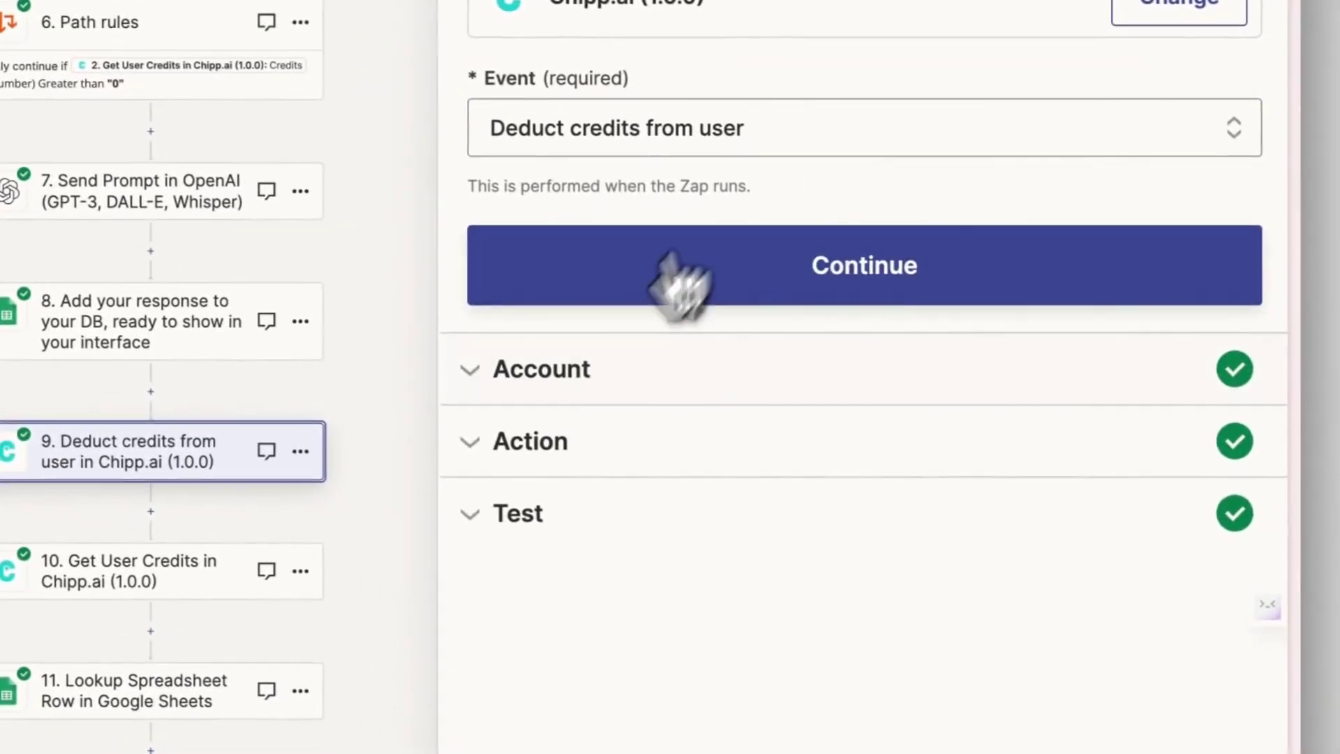
pyautogui.click(528, 443)
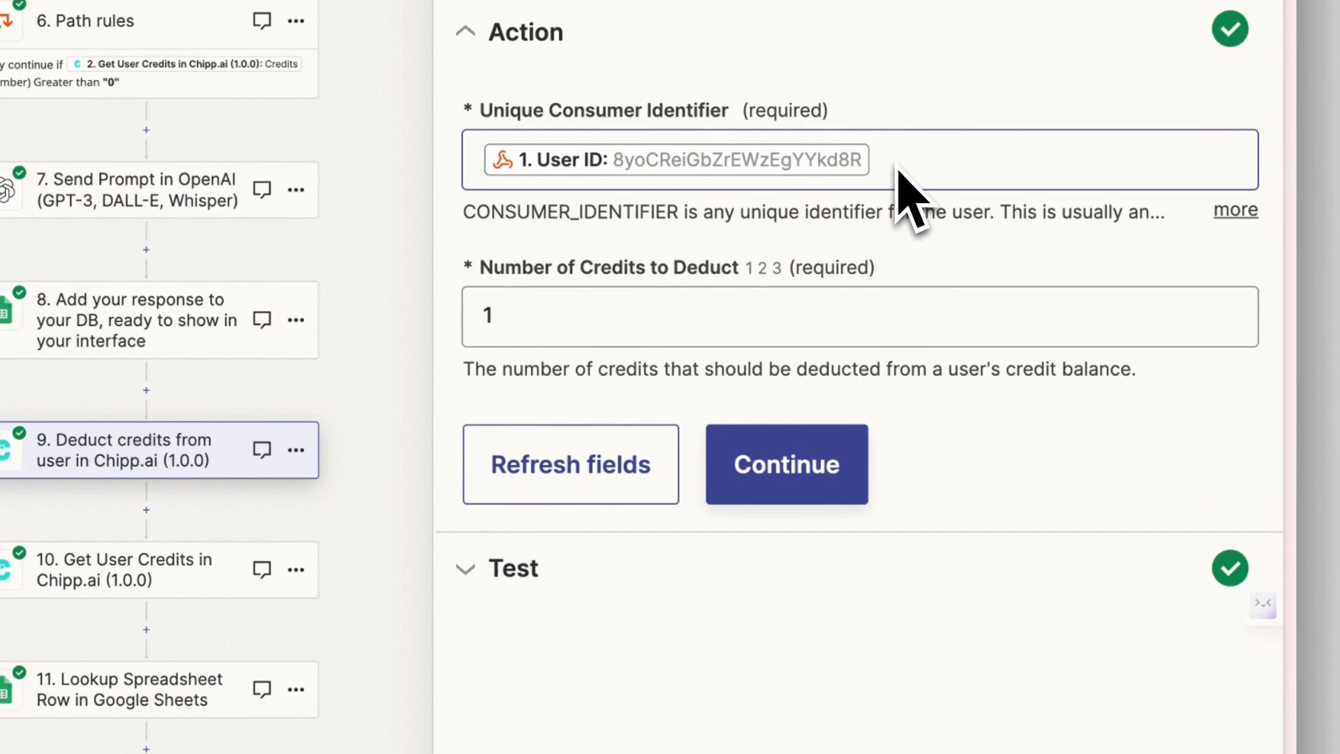
pyautogui.click(504, 319)
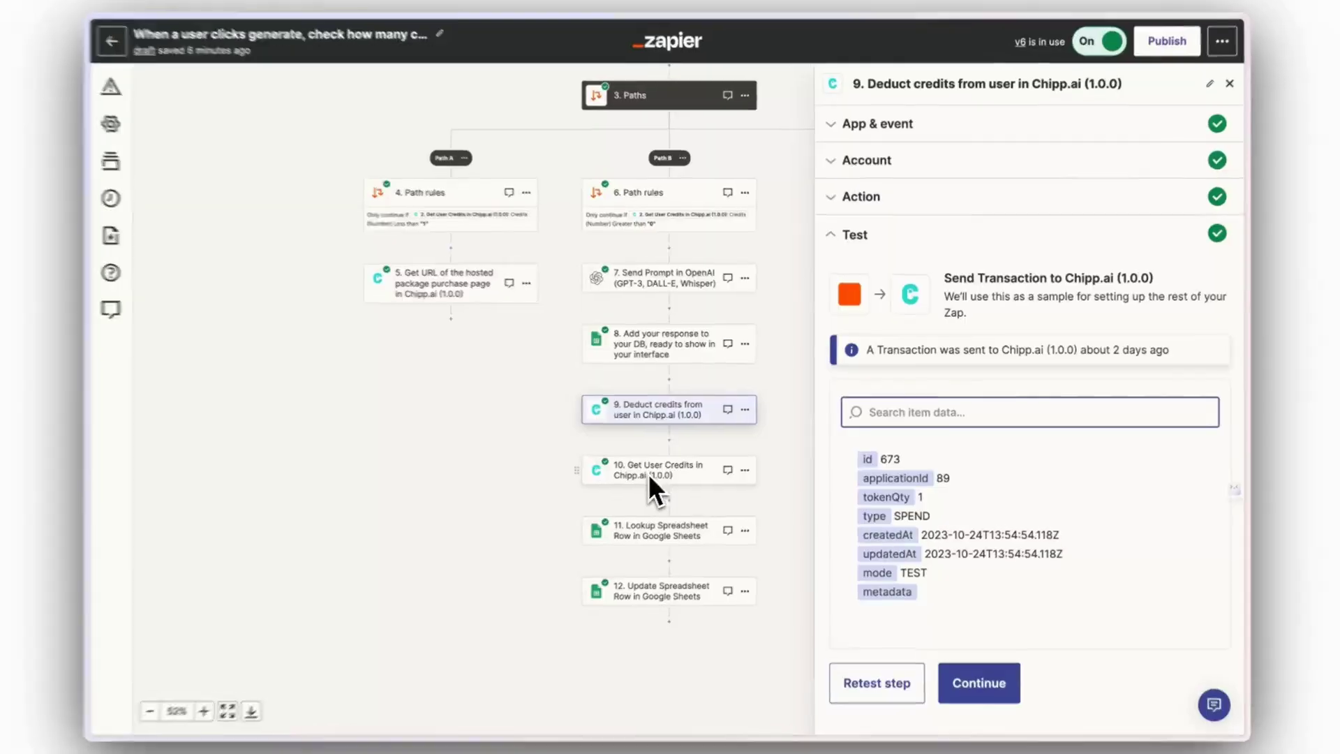
# Review the second Get User Credits step's user ID input and its sample credit result
pyautogui.click(648, 473)
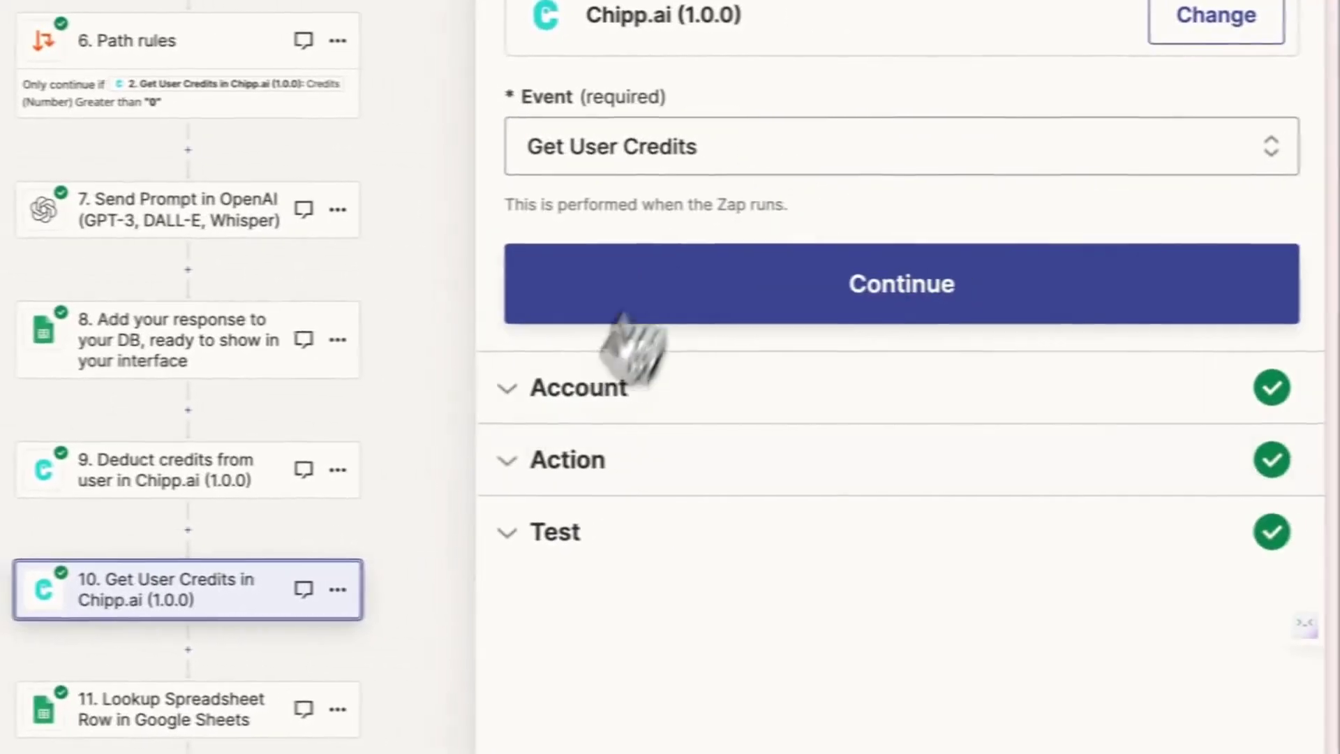
pyautogui.click(561, 459)
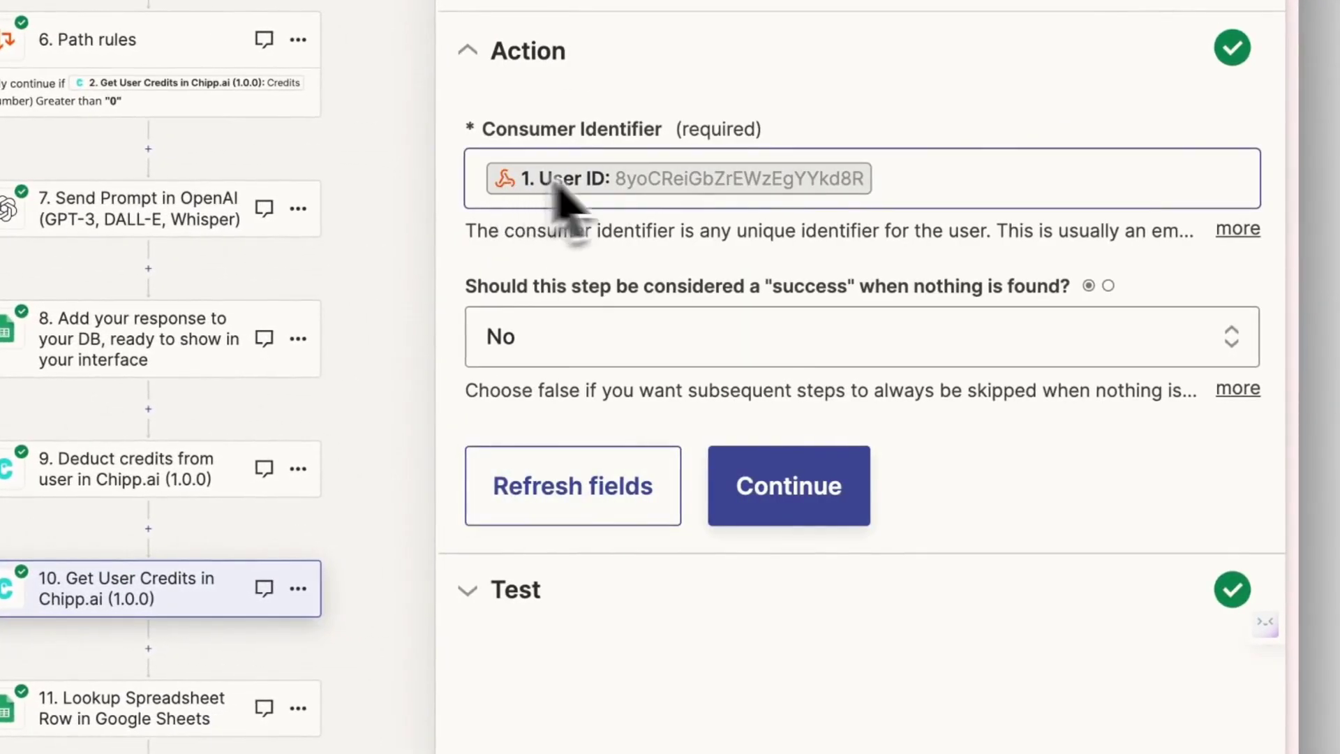
pyautogui.click(789, 482)
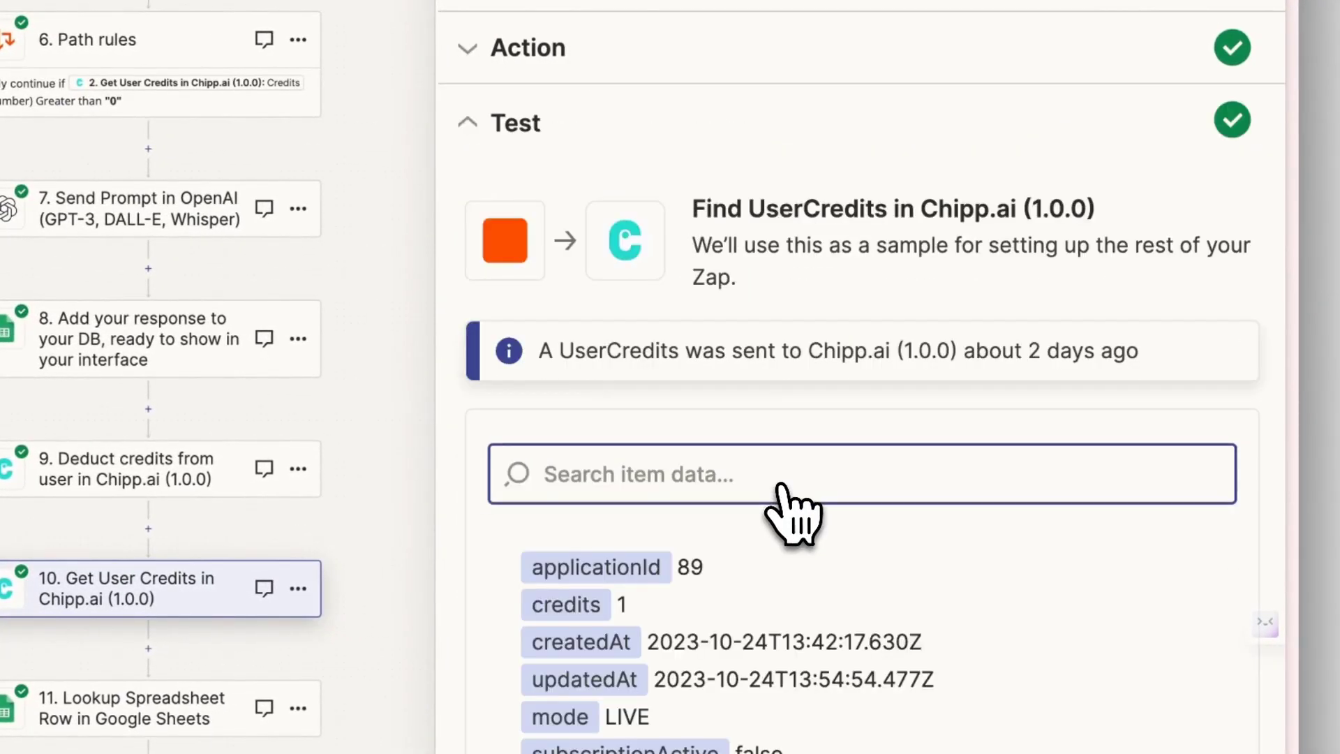
# Check the Lookup Spreadsheet Row settings and the Update Spreadsheet Row's sheet, row and credits fields
pyautogui.click(144, 717)
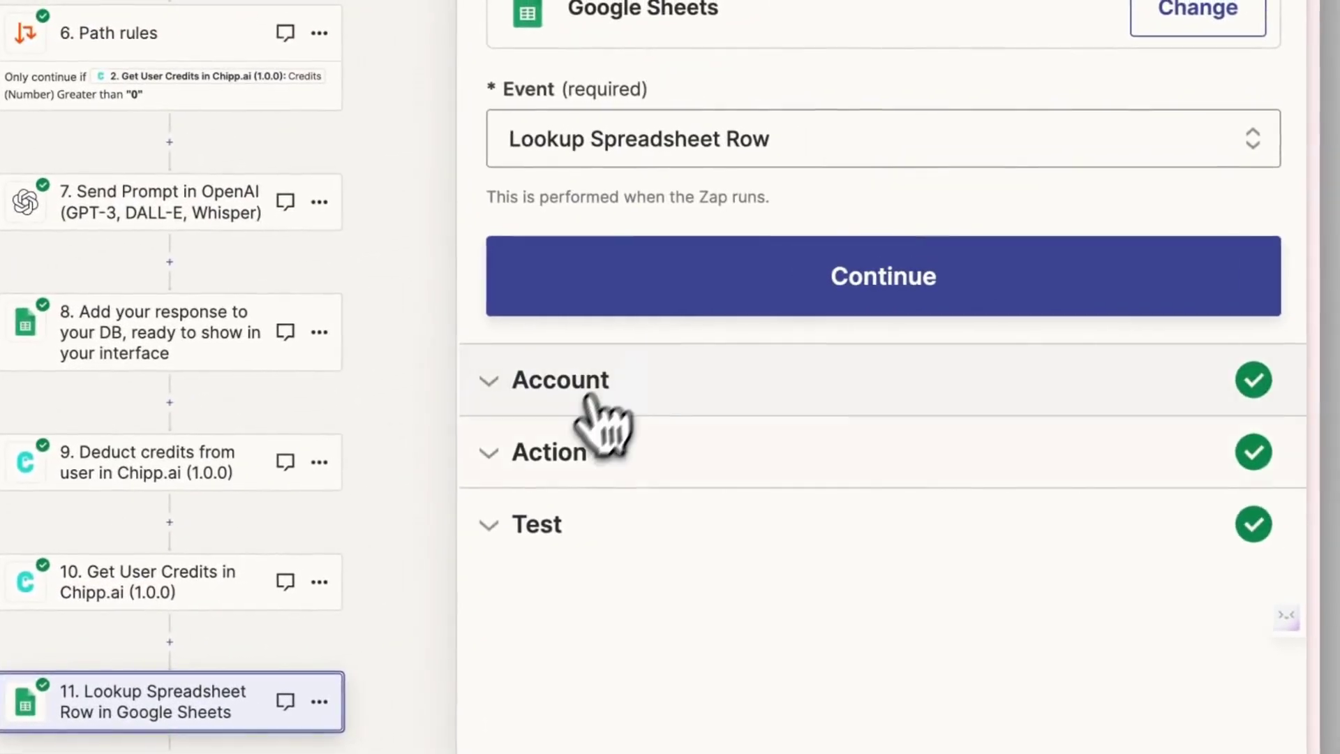
pyautogui.click(580, 450)
pyautogui.scroll(-6, 652, 637)
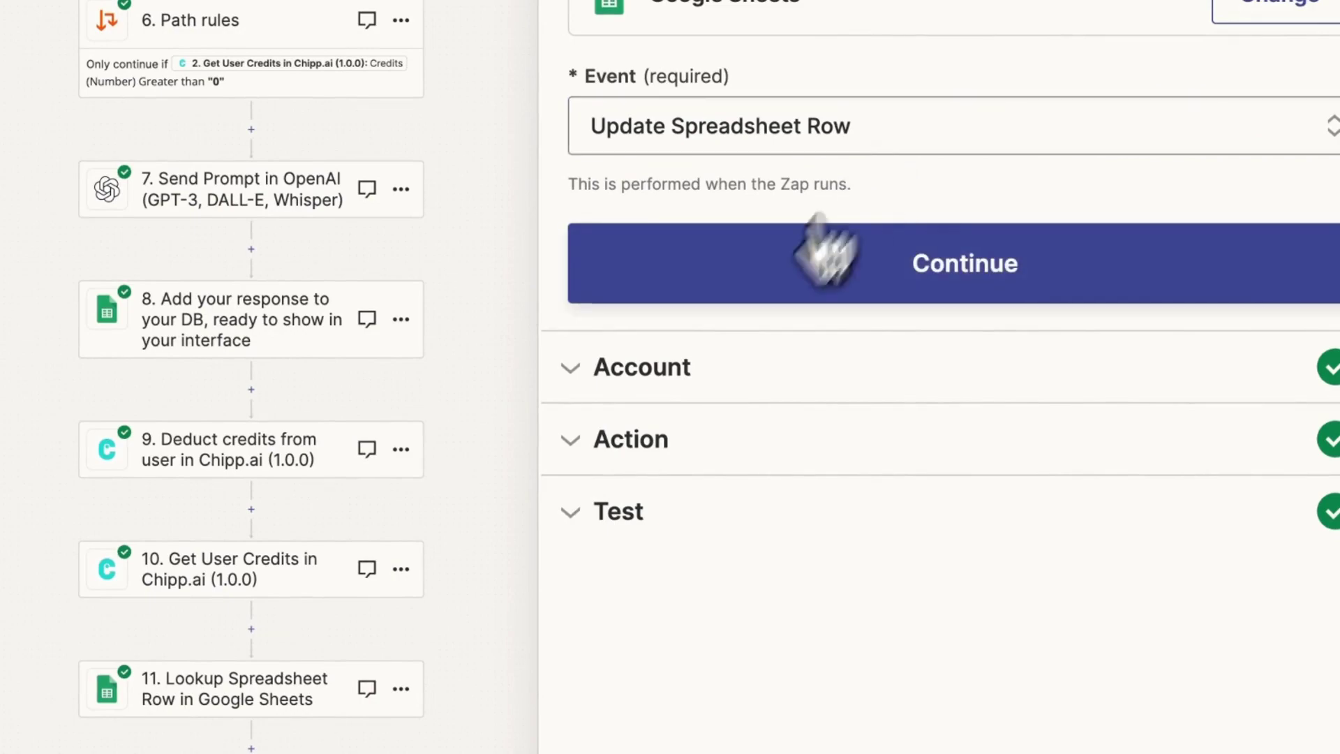
pyautogui.click(645, 450)
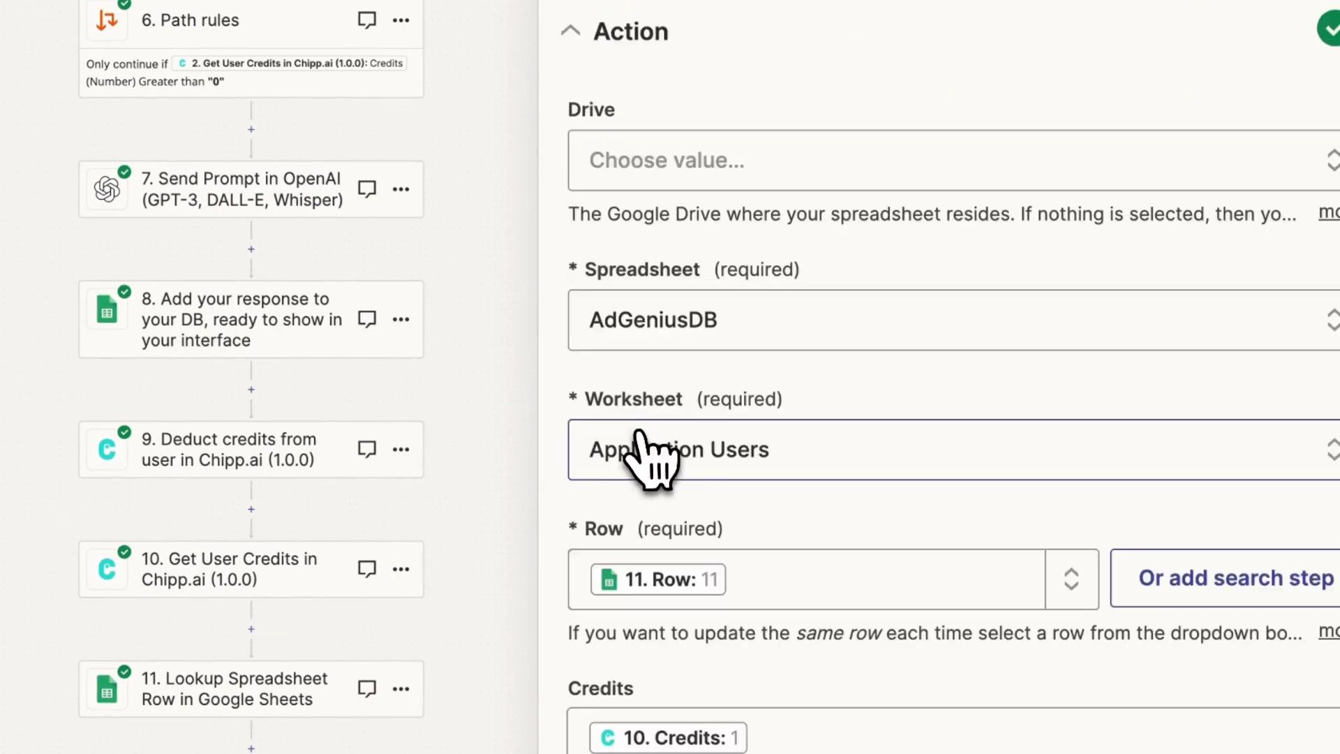
pyautogui.scroll(-4, 663, 467)
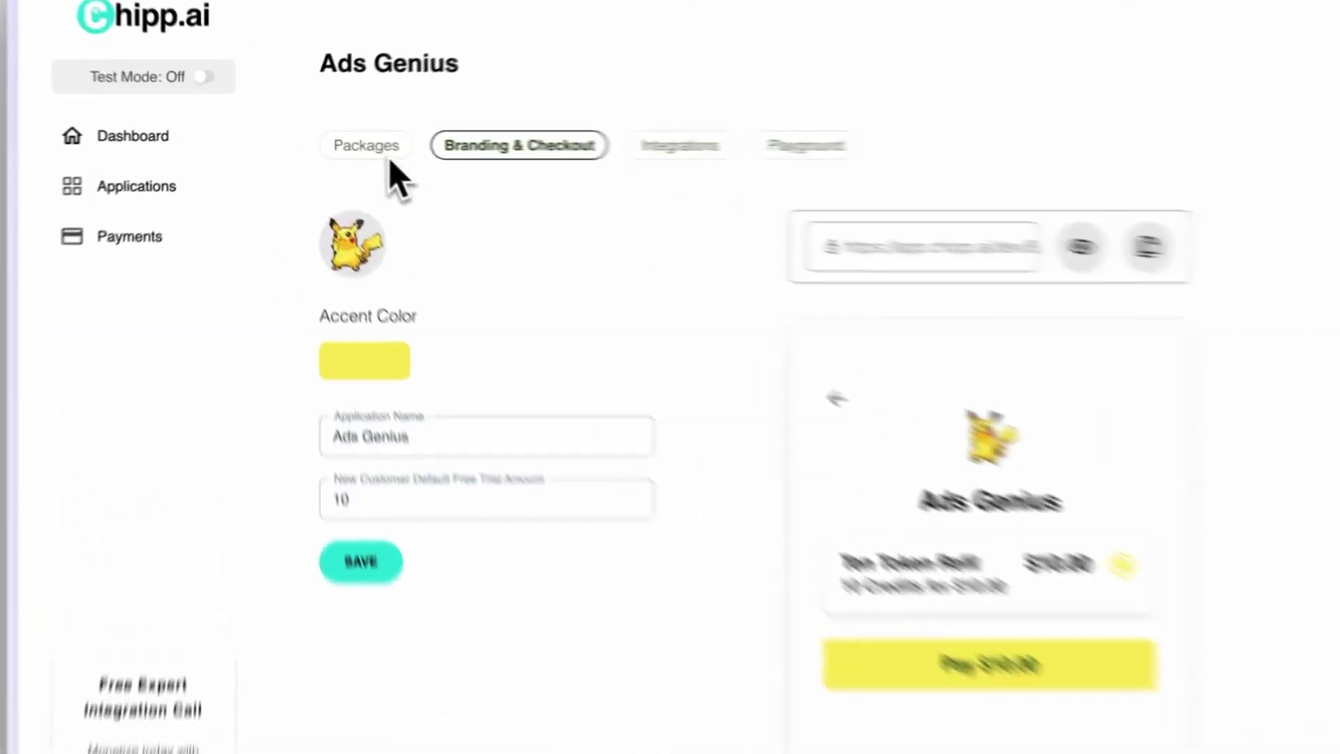
# View the Ads Genius Packages tab and the New Credit Package form
pyautogui.click(323, 137)
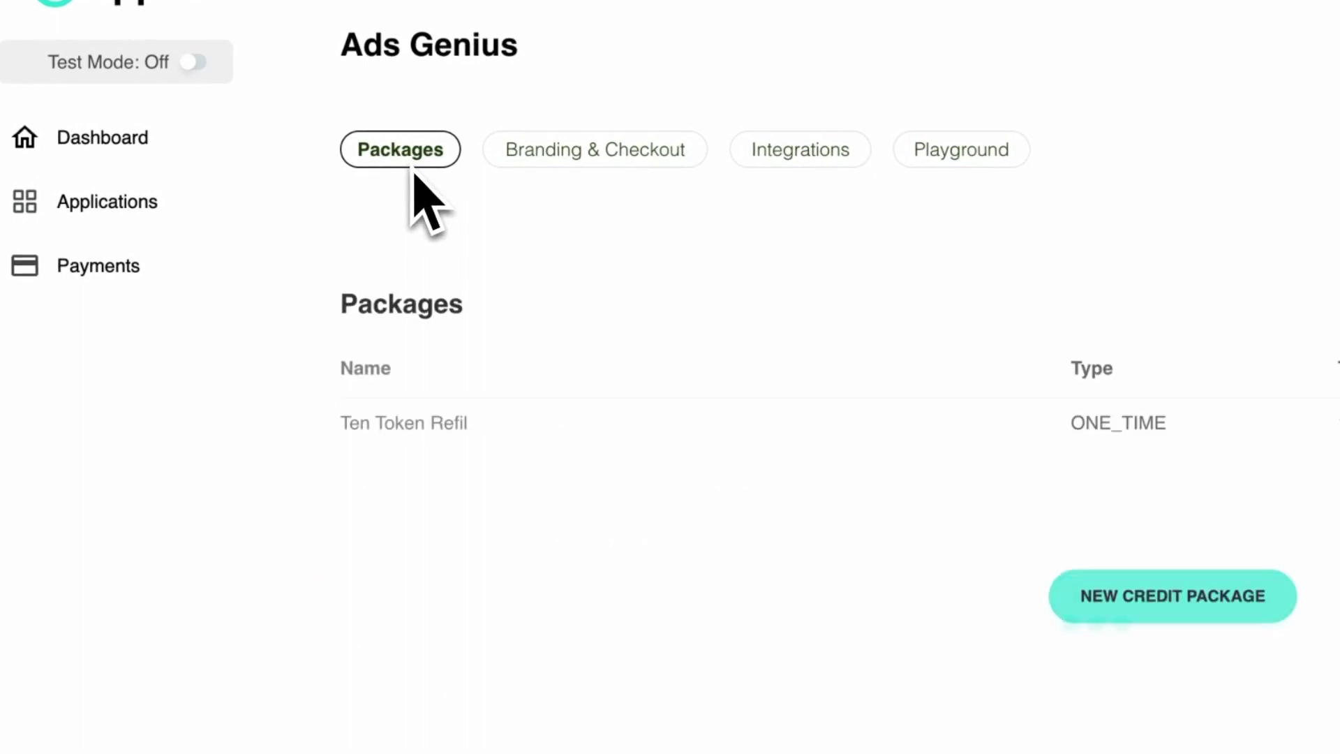
pyautogui.click(1111, 611)
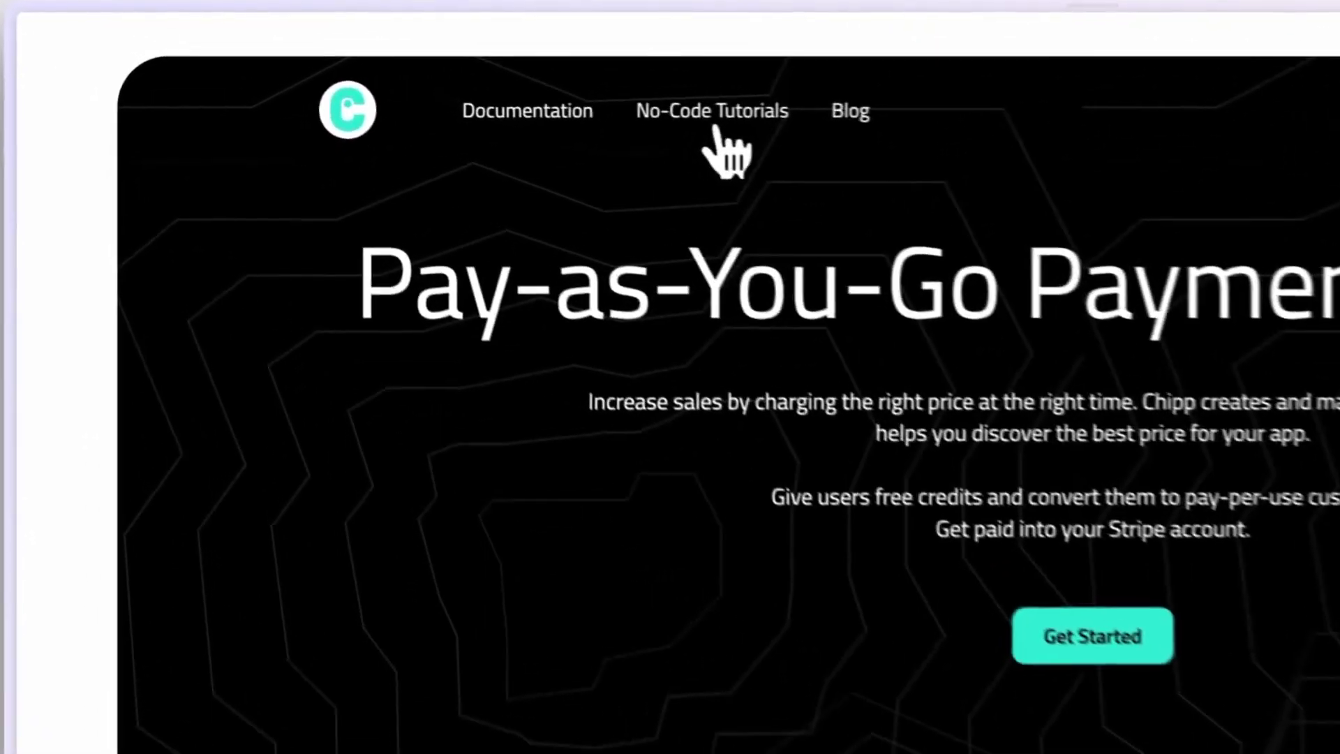
# Open the No-Code Tutorials page and scroll down to the Join Chipp's AI builder community card
pyautogui.click(469, 79)
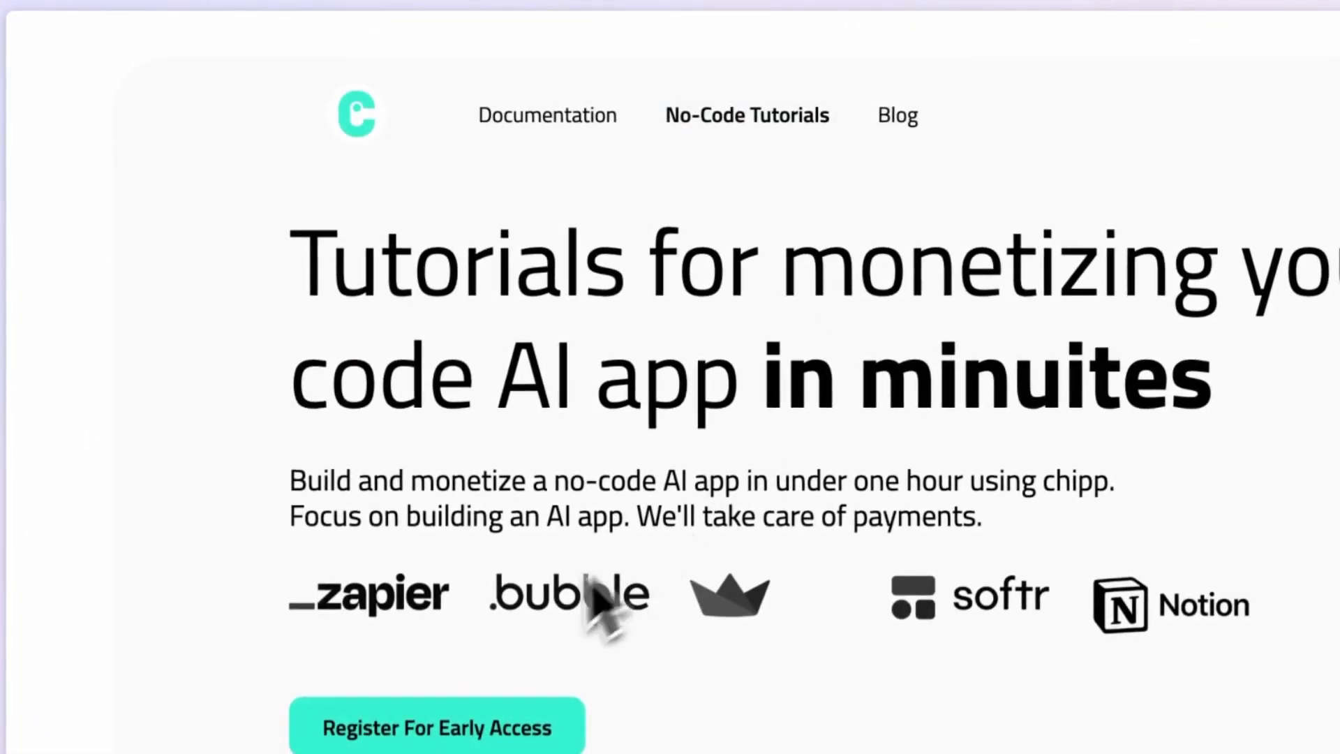
pyautogui.scroll(-10, 598, 598)
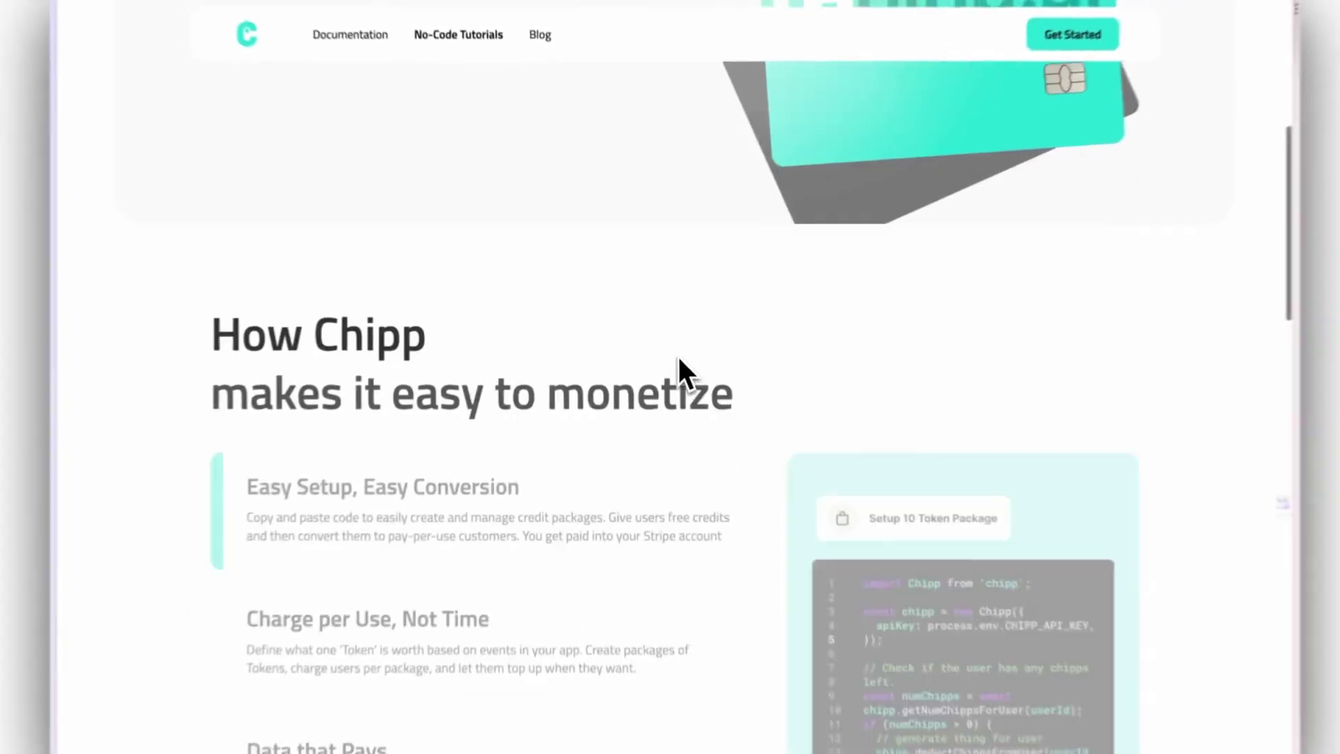
pyautogui.scroll(-15, 678, 360)
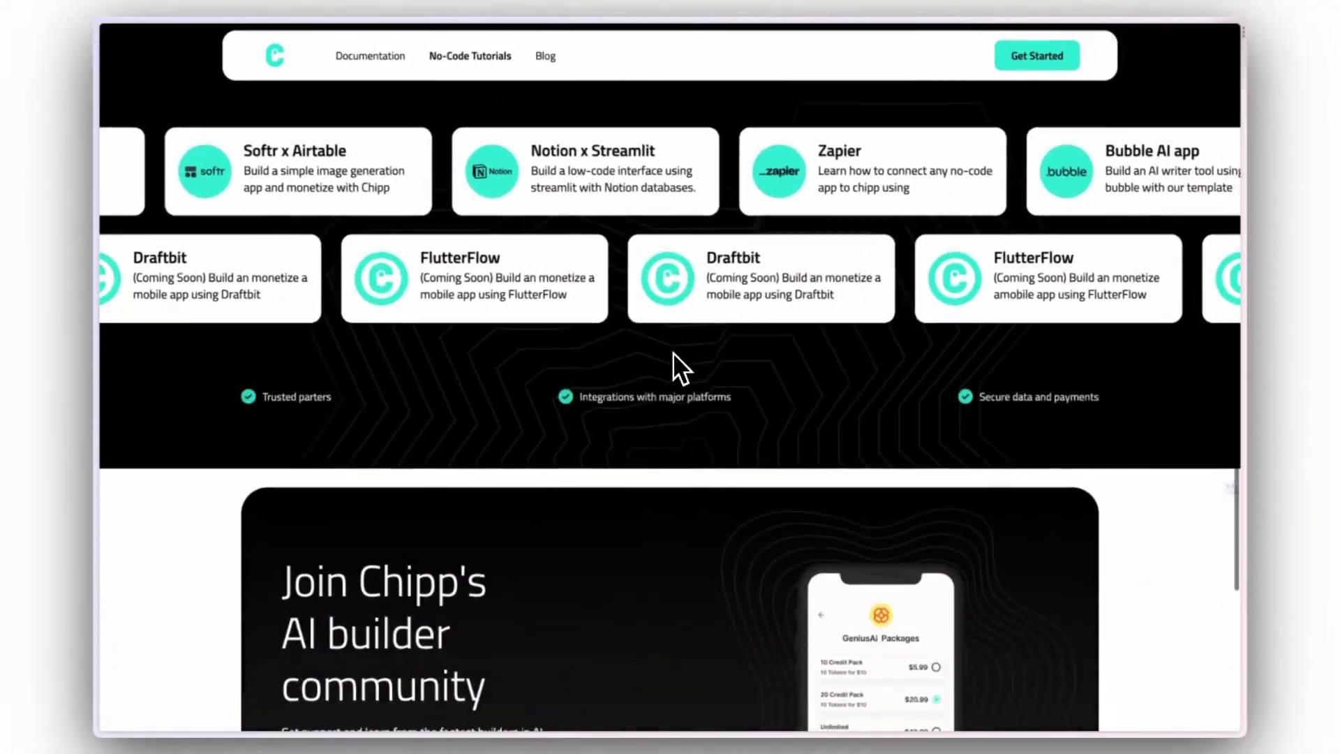
pyautogui.scroll(-5, 673, 353)
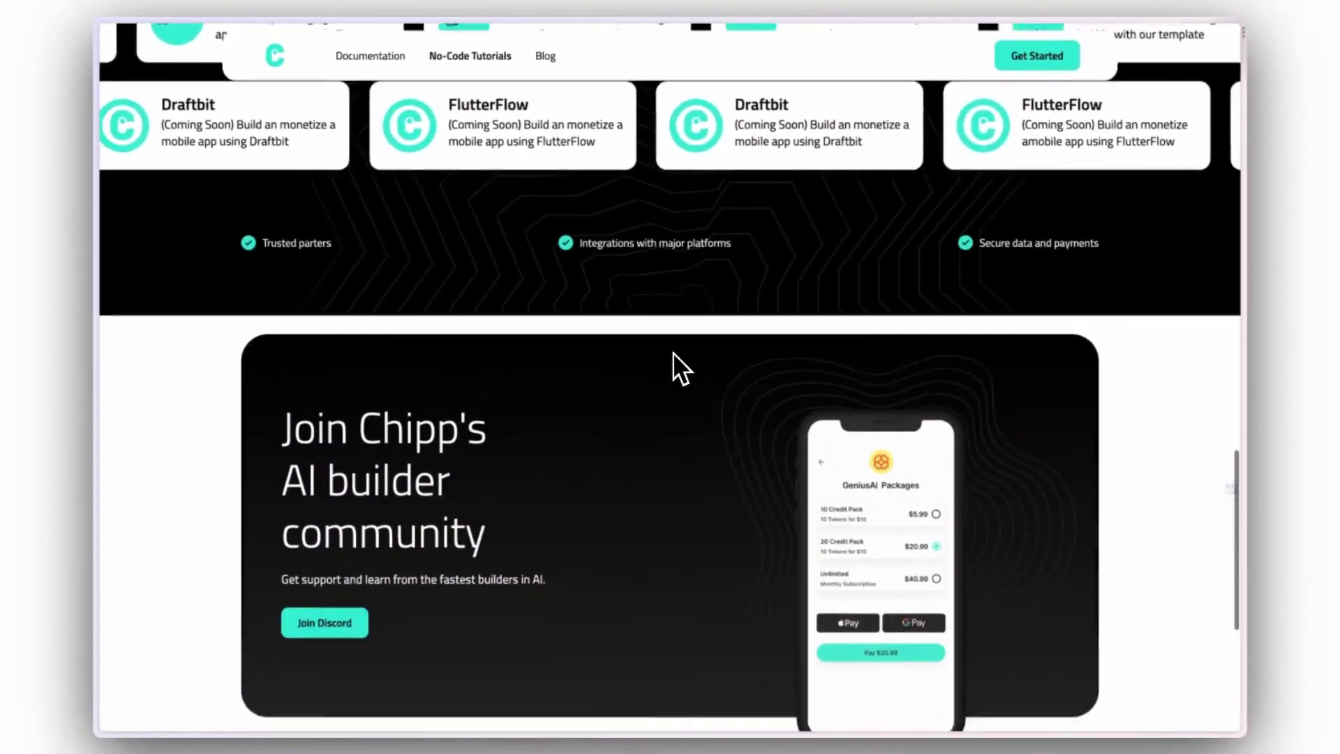